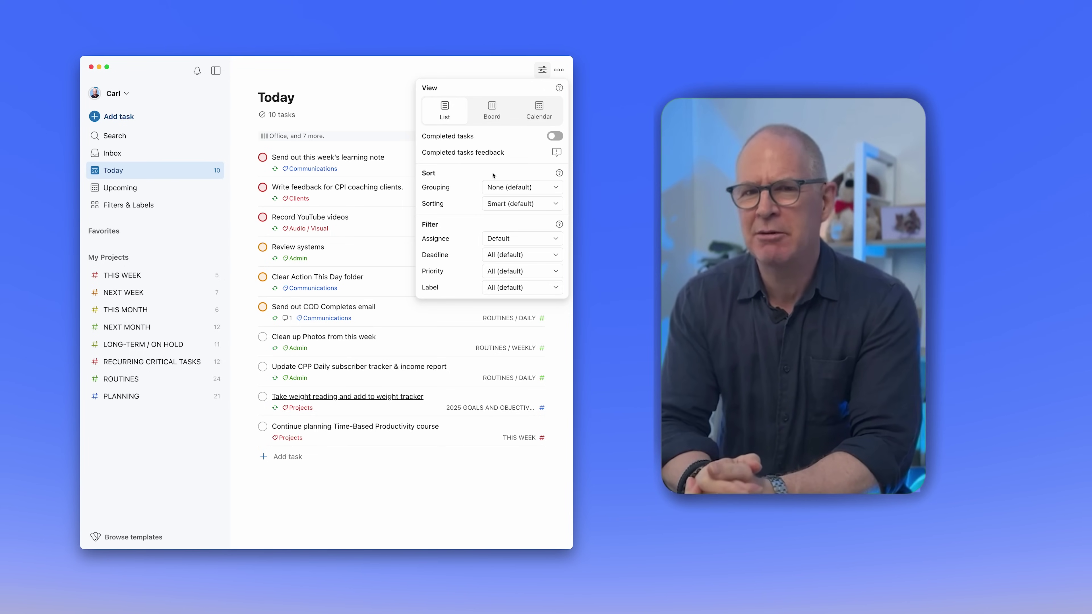
Set the Today list's grouping to Priority, giving Priority 1, Priority 2 and Priority 4 sections
{"action": "left_click", "coordinate": [557, 188]}
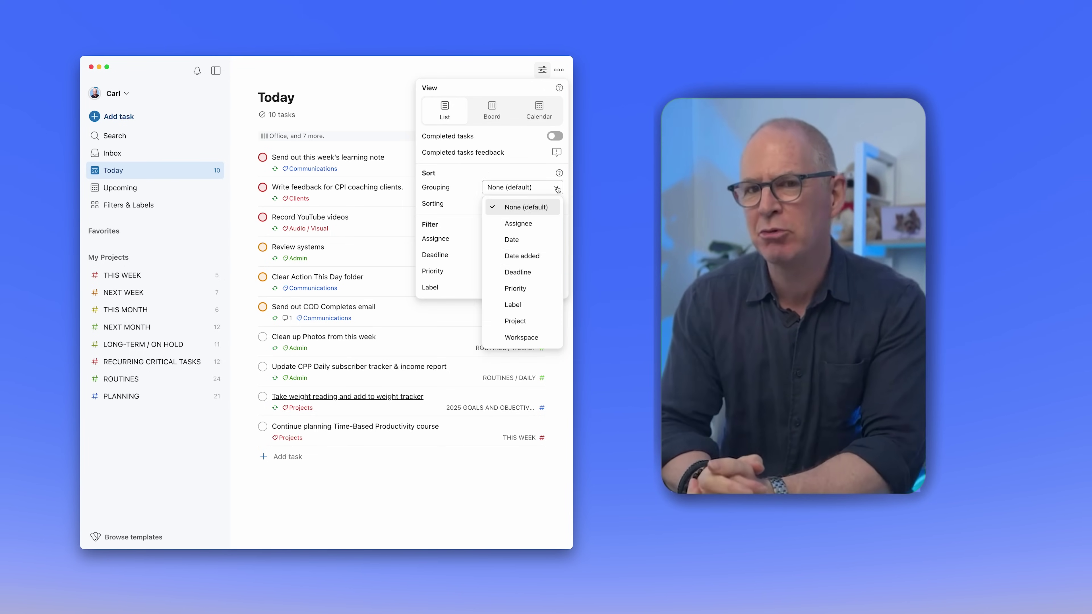
{"action": "left_click", "coordinate": [523, 293]}
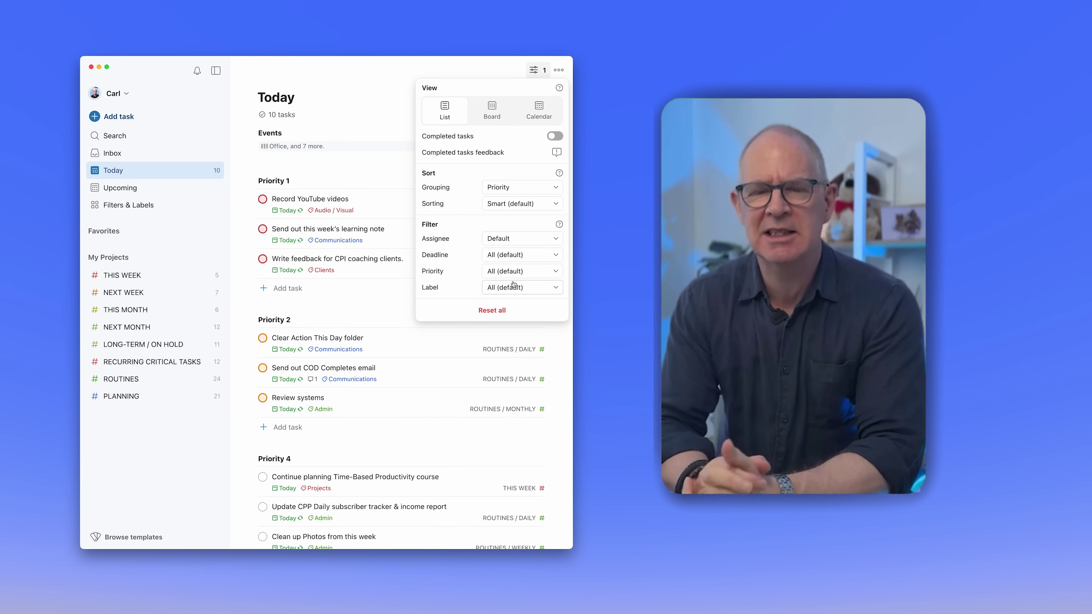
{"action": "left_click", "coordinate": [386, 168]}
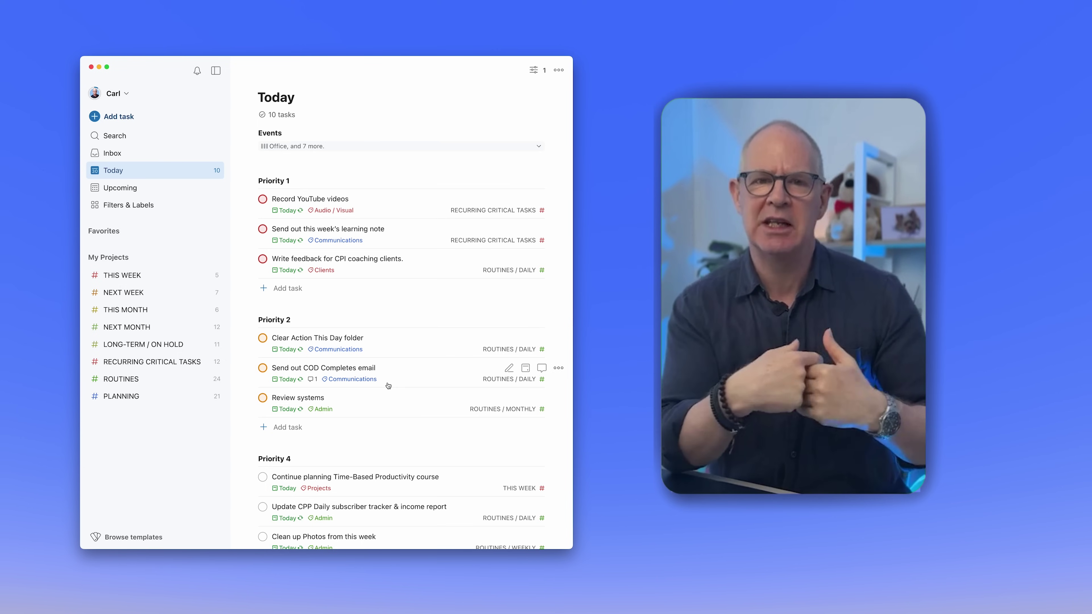
{"action": "scroll", "coordinate": [388, 386], "scroll_direction": "down", "scroll_amount": 3}
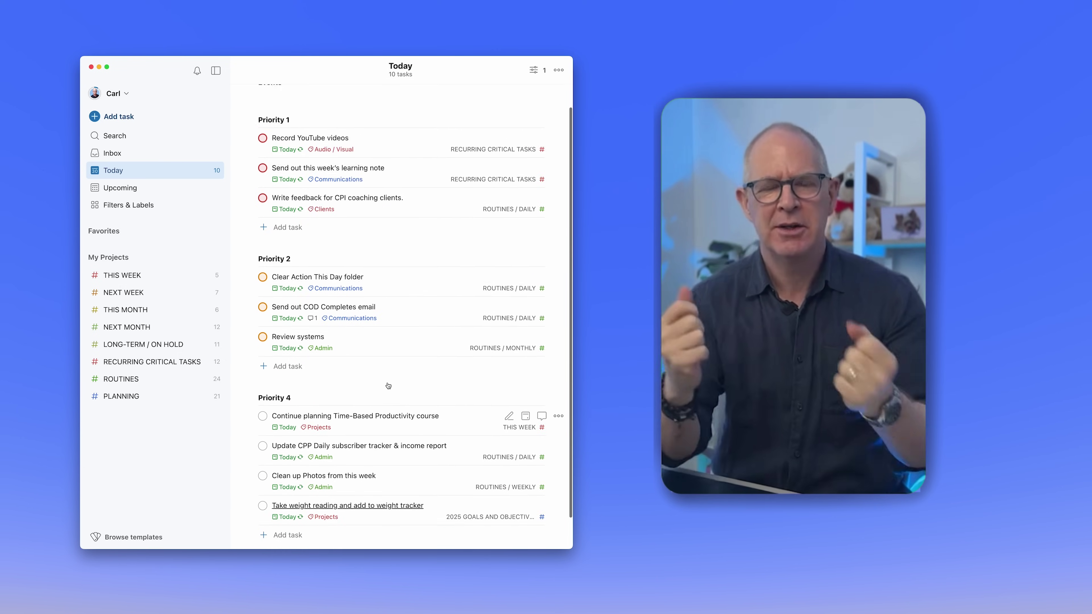
{"action": "scroll", "coordinate": [388, 386], "scroll_direction": "up", "scroll_amount": 5}
{"action": "scroll", "coordinate": [388, 386], "scroll_direction": "down", "scroll_amount": 2}
{"action": "scroll", "coordinate": [388, 386], "scroll_direction": "down", "scroll_amount": 1}
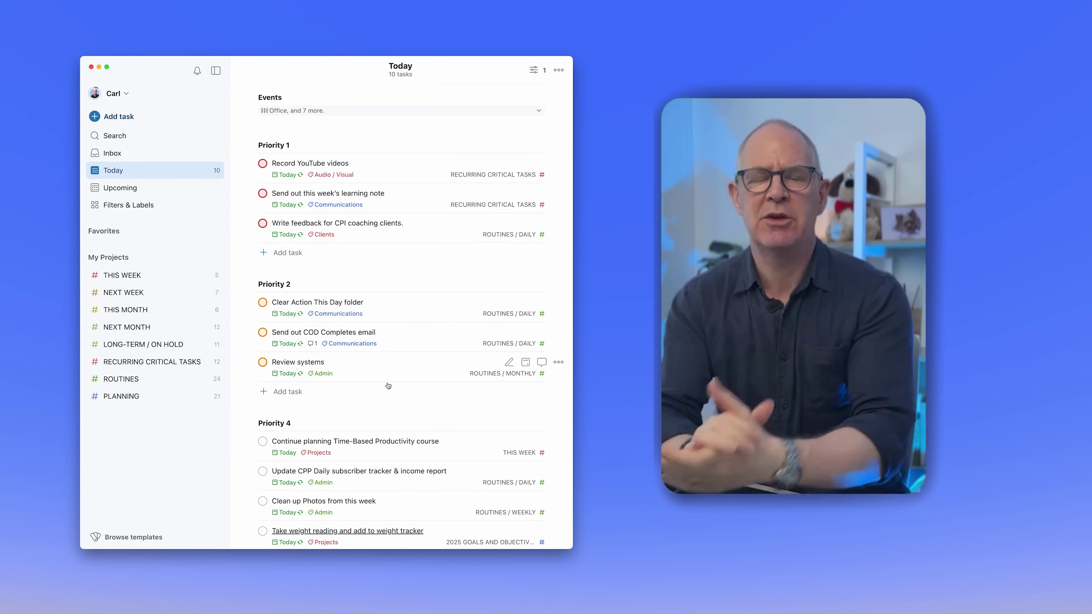
Give the 'Continue planning Time-Based Productivity course' task Priority 3
{"action": "left_click", "coordinate": [388, 385]}
{"action": "left_click", "coordinate": [476, 450]}
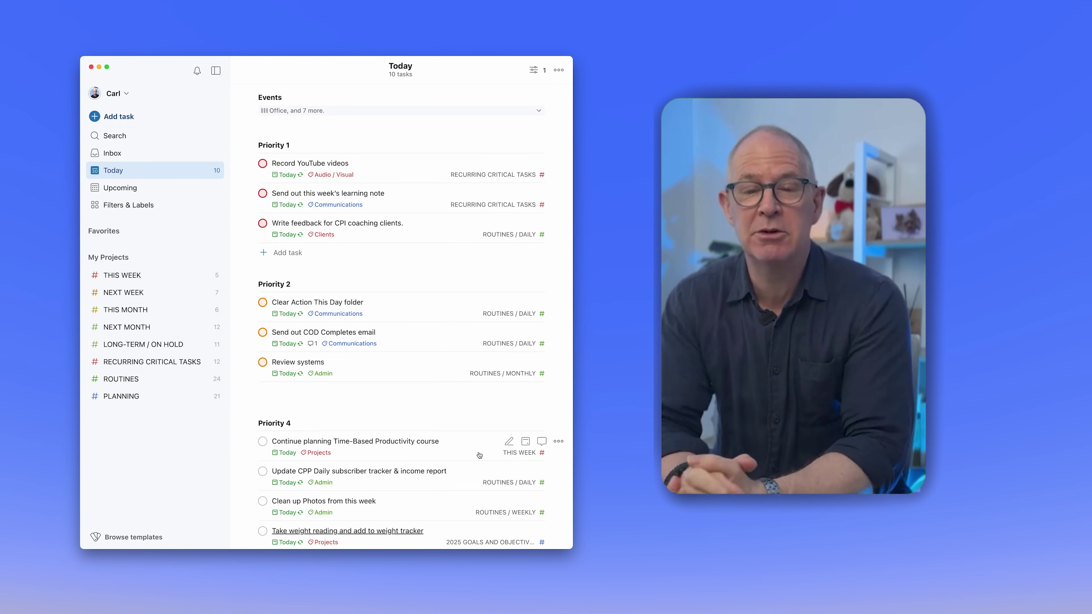
{"action": "left_click", "coordinate": [558, 442]}
{"action": "left_click", "coordinate": [487, 277]}
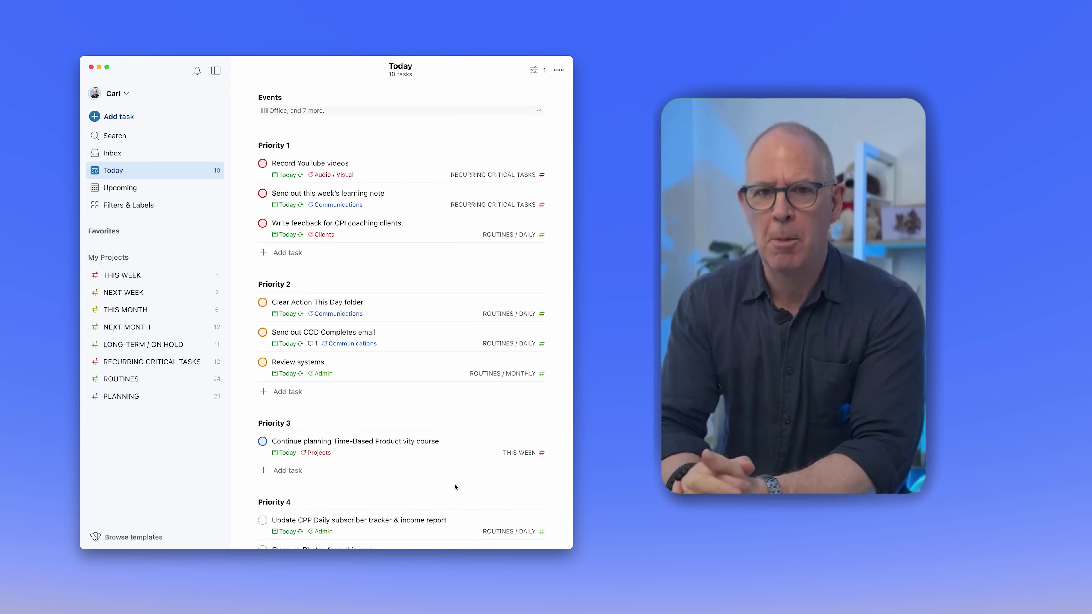
{"action": "scroll", "coordinate": [455, 486], "scroll_direction": "down", "scroll_amount": 3}
{"action": "scroll", "coordinate": [453, 483], "scroll_direction": "up", "scroll_amount": 5}
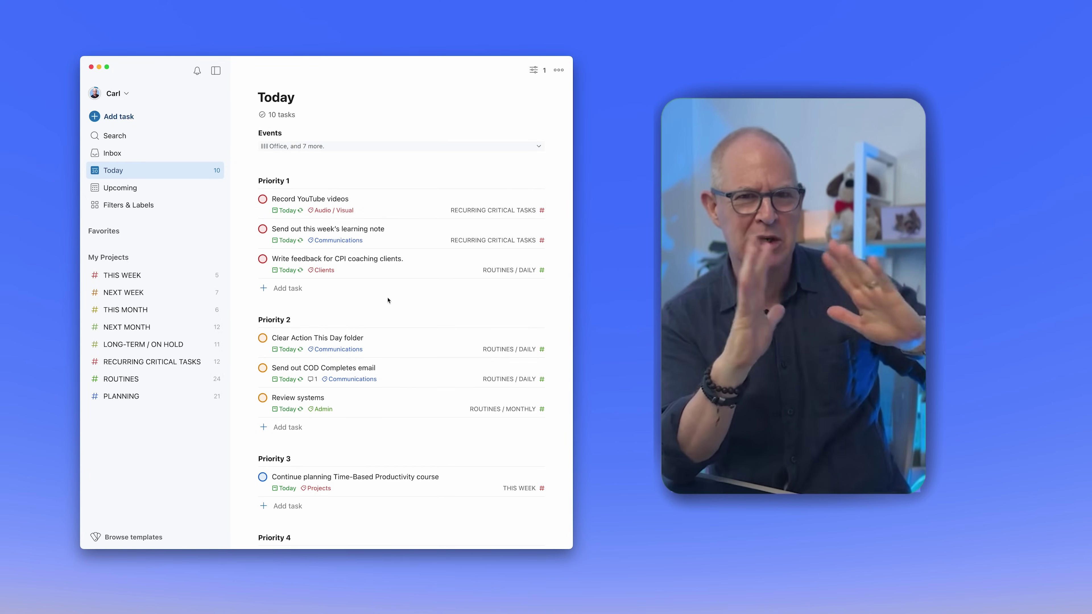
{"action": "scroll", "coordinate": [387, 301], "scroll_direction": "down", "scroll_amount": 3}
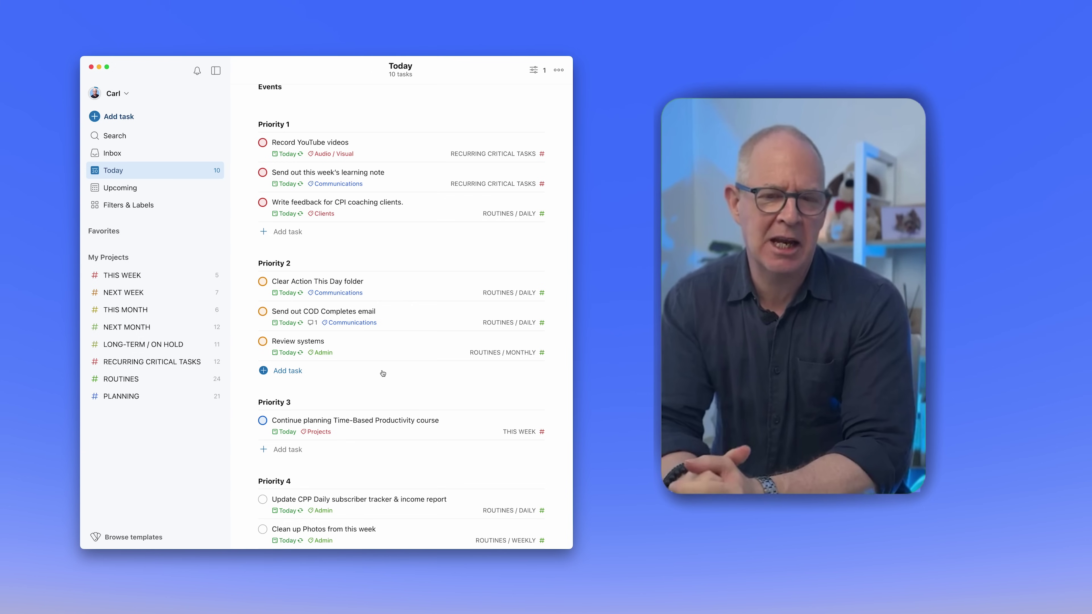
{"action": "scroll", "coordinate": [382, 373], "scroll_direction": "down", "scroll_amount": 3}
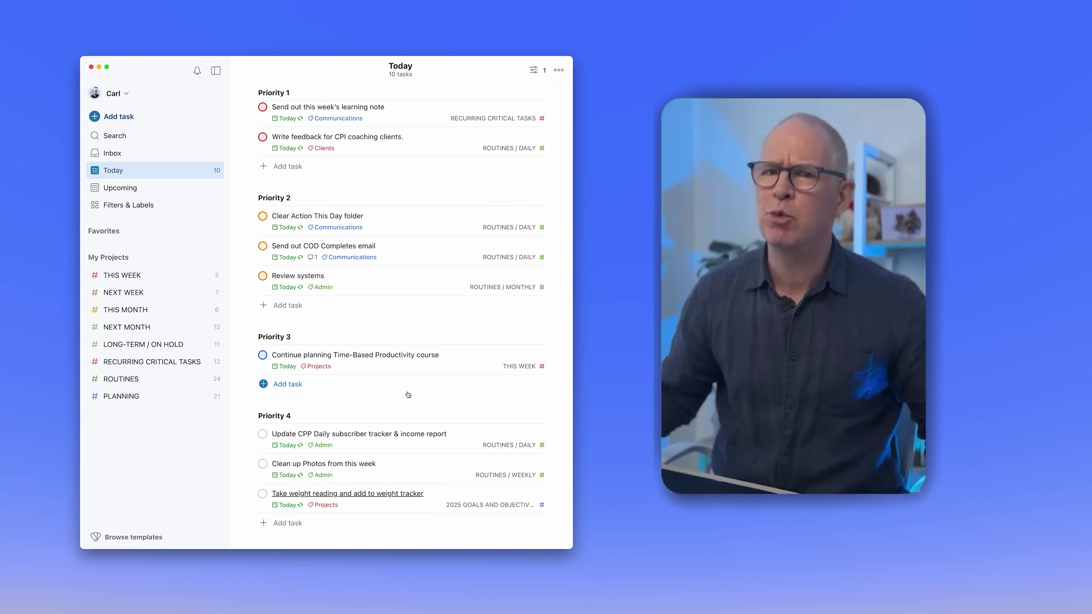
{"action": "scroll", "coordinate": [408, 394], "scroll_direction": "down", "scroll_amount": 1}
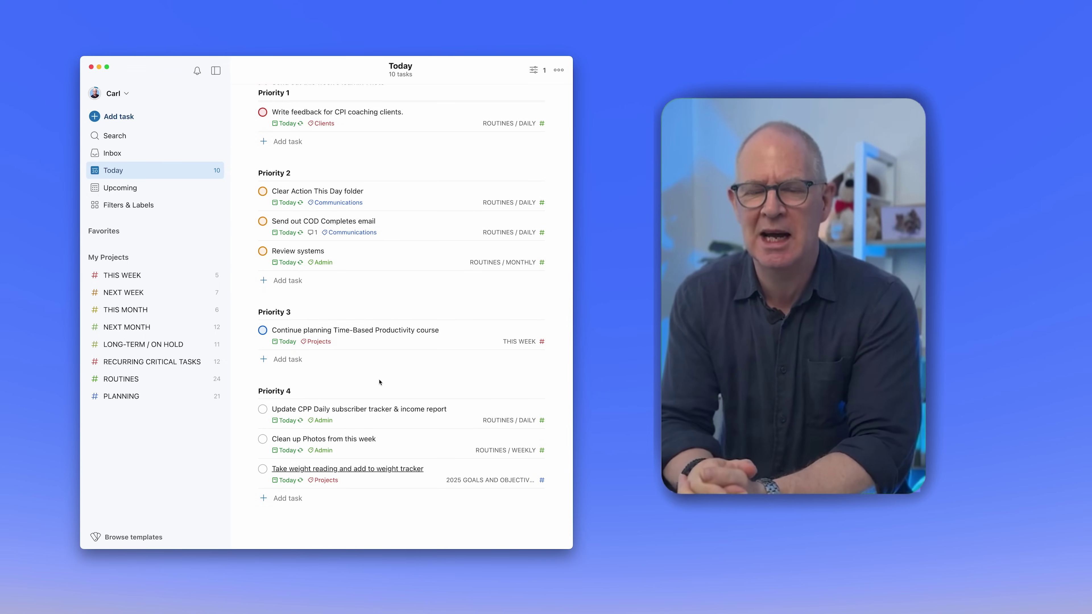
{"action": "scroll", "coordinate": [379, 382], "scroll_direction": "up", "scroll_amount": 6}
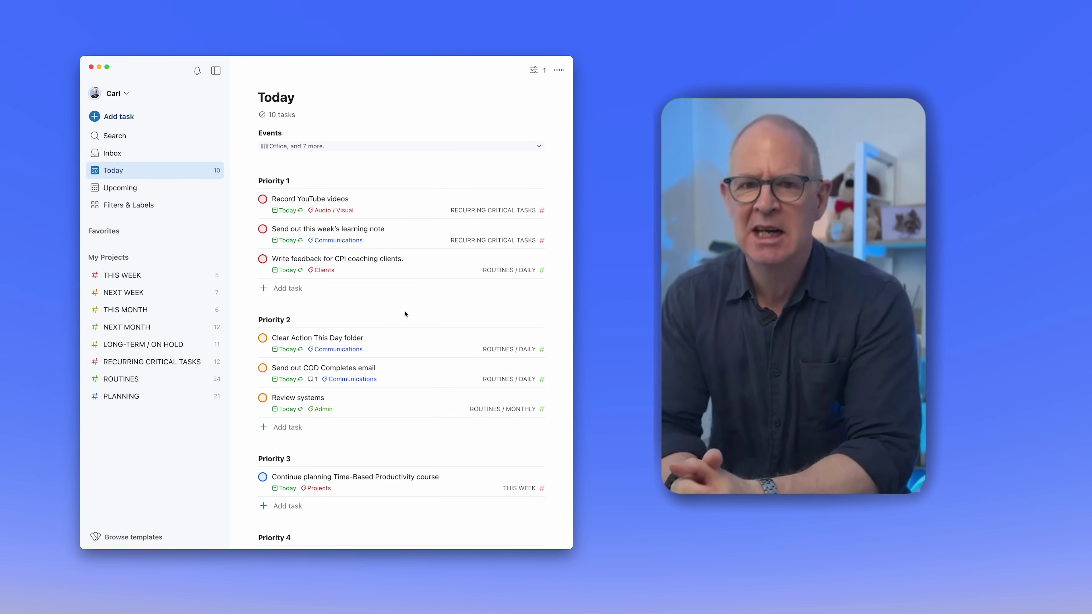
{"action": "scroll", "coordinate": [406, 314], "scroll_direction": "down", "scroll_amount": 2}
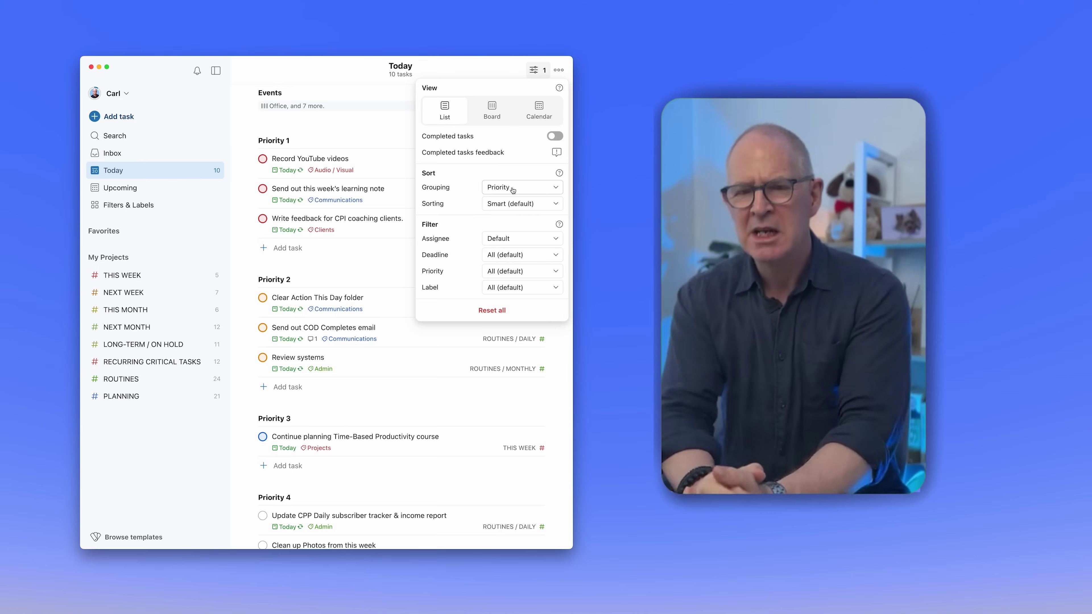
Go to Filters & Labels and collapse the Filters section so only the eight labels show
{"action": "key", "text": "Escape"}
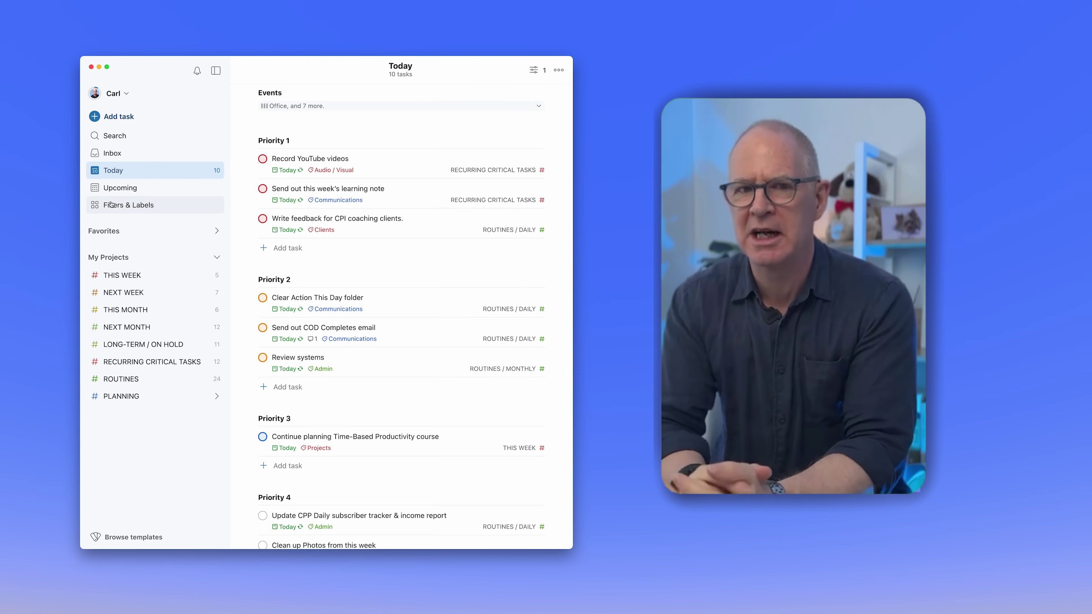
{"action": "left_click", "coordinate": [111, 205]}
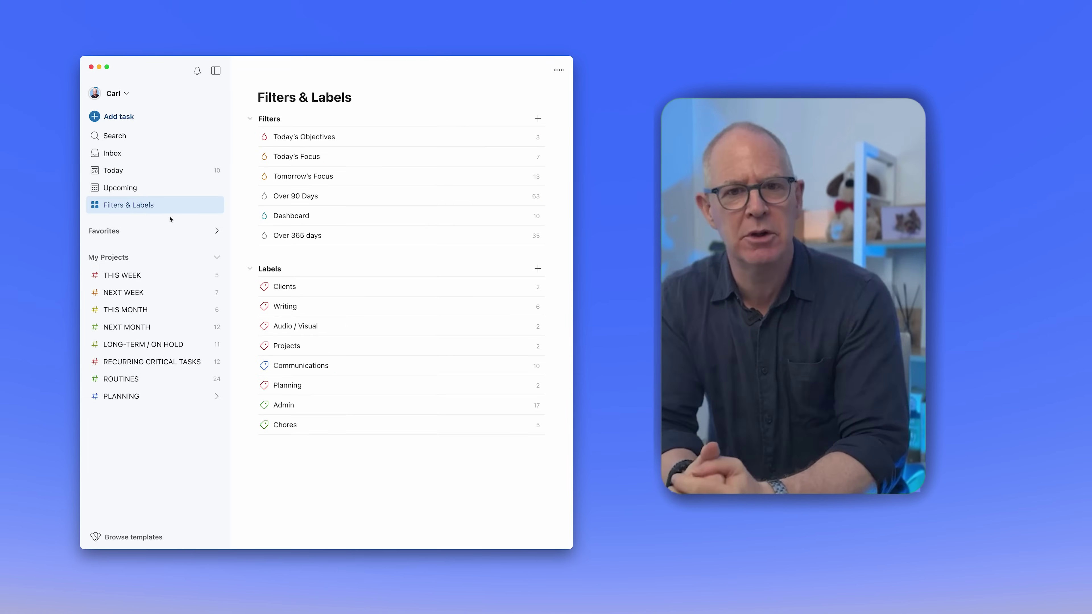
{"action": "left_click", "coordinate": [250, 120]}
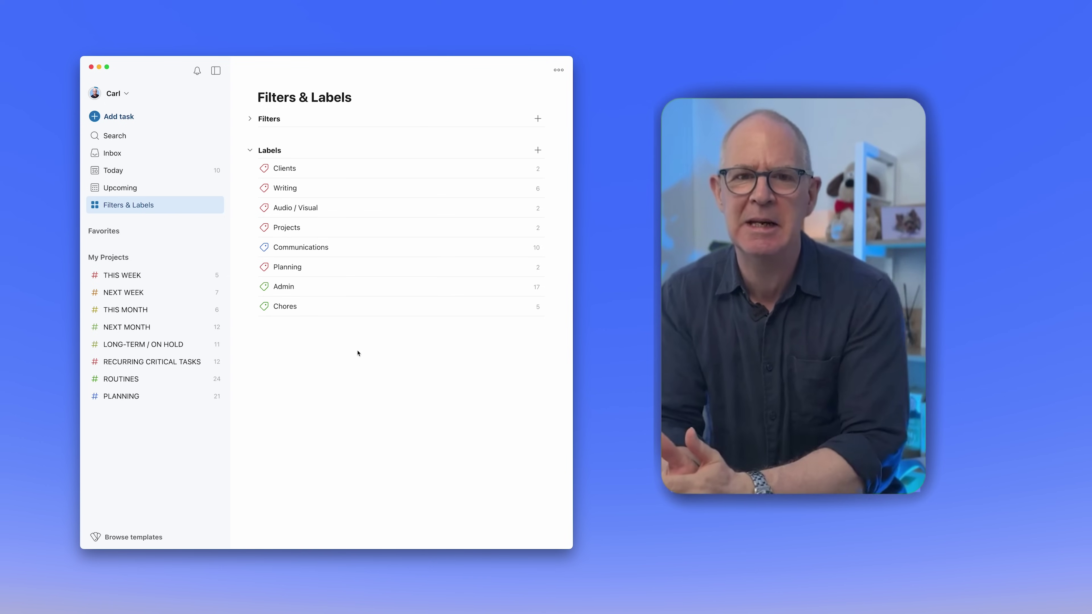
Switch the Today view's grouping to Label, showing Clients, Audio / Visual, Projects and Communications sections
{"action": "left_click", "coordinate": [144, 175]}
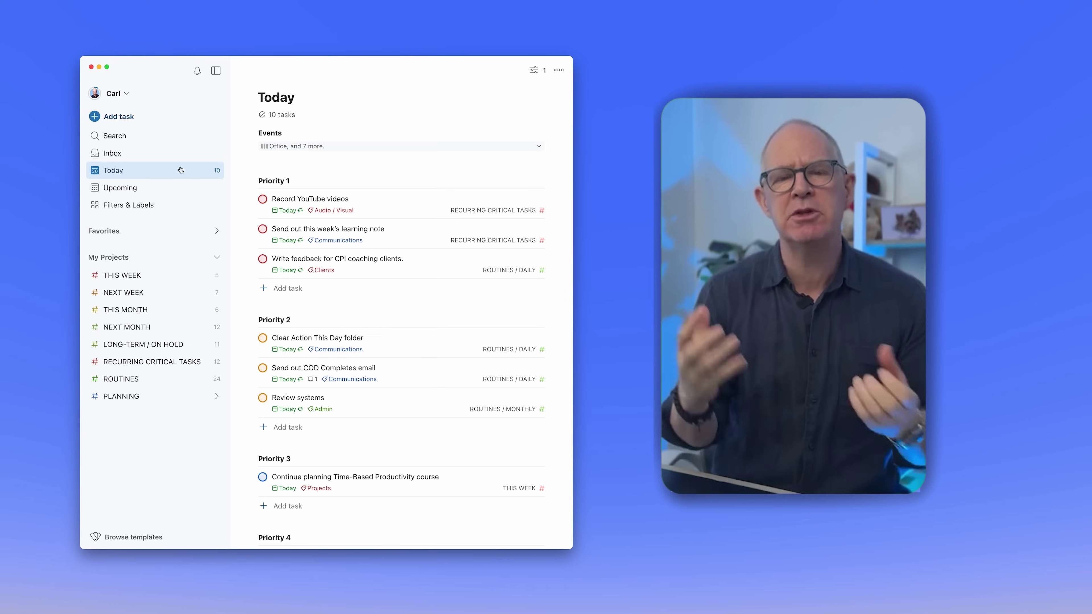
{"action": "left_click", "coordinate": [538, 70]}
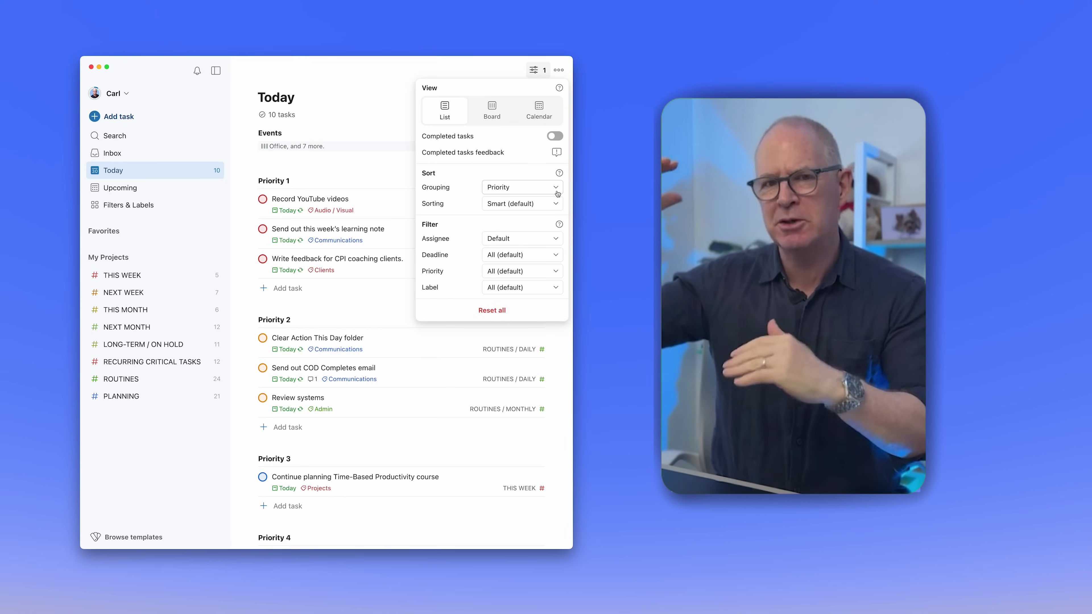
{"action": "left_click", "coordinate": [543, 188]}
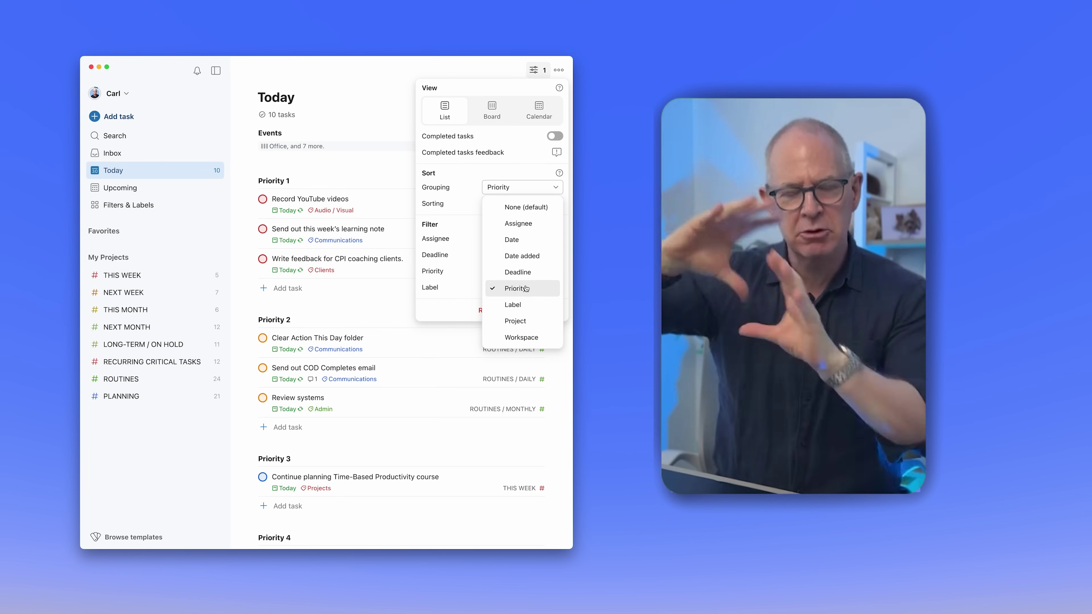
{"action": "left_click", "coordinate": [514, 306]}
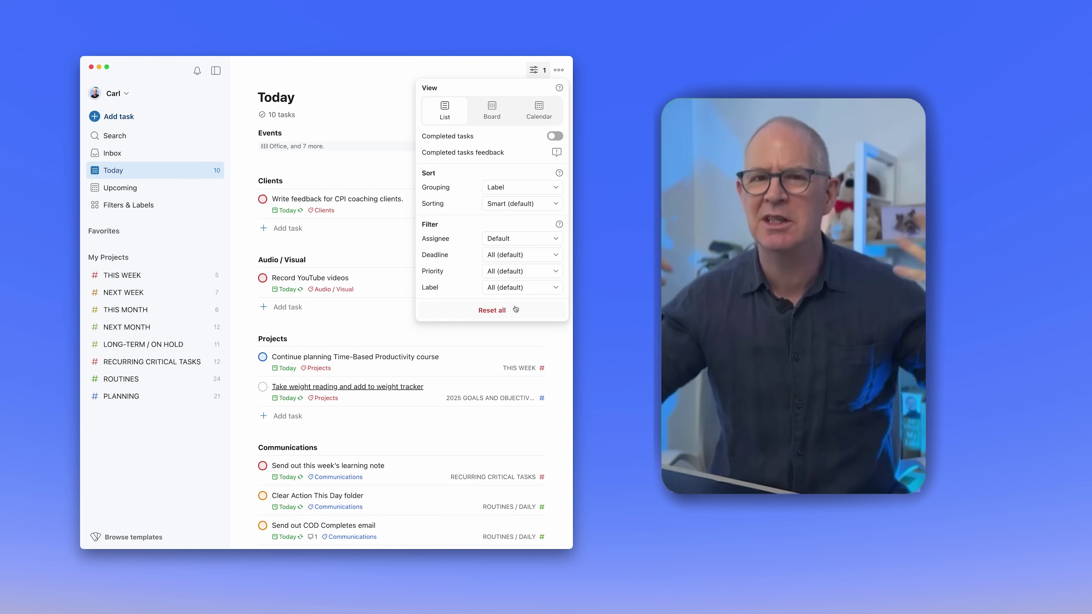
{"action": "left_click", "coordinate": [380, 248]}
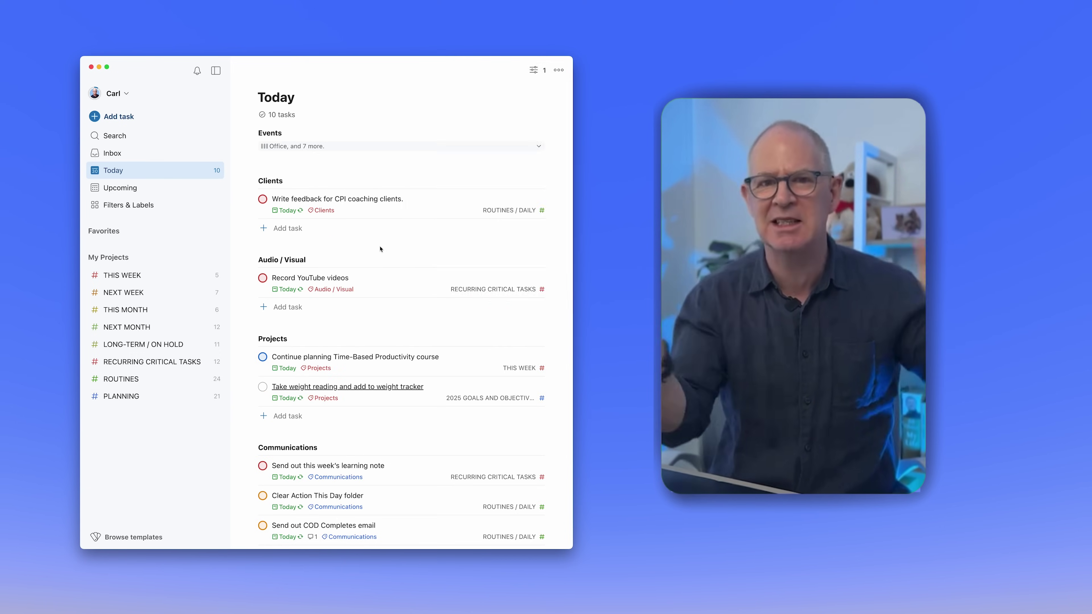
{"action": "scroll", "coordinate": [380, 248], "scroll_direction": "down", "scroll_amount": 3}
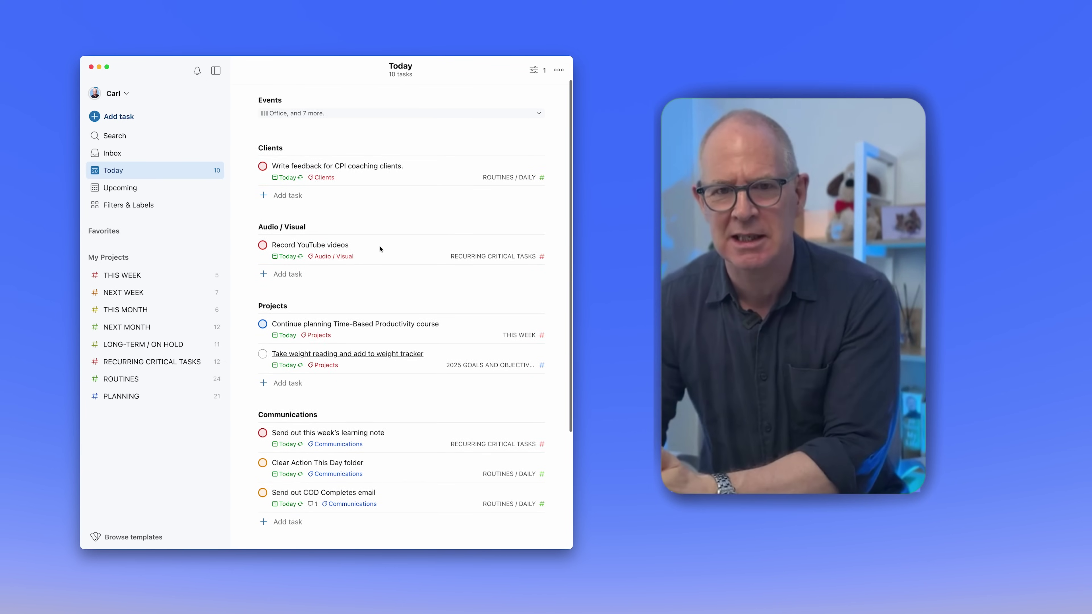
{"action": "scroll", "coordinate": [380, 249], "scroll_direction": "up", "scroll_amount": 1}
{"action": "scroll", "coordinate": [380, 248], "scroll_direction": "up", "scroll_amount": 2}
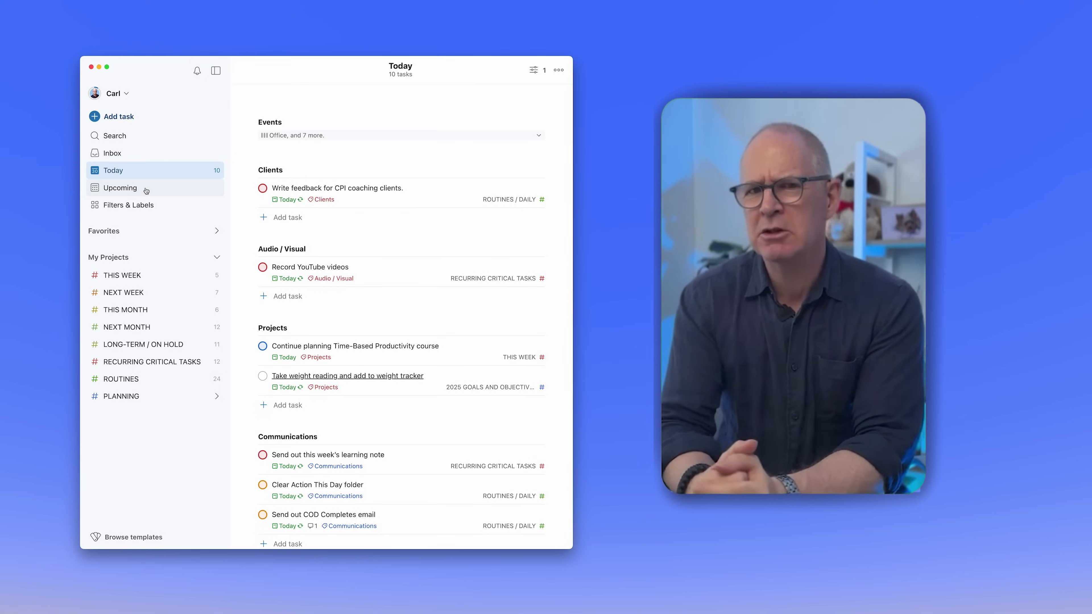
Go to Filters & Labels and dismiss the Add filter dialog without creating a filter
{"action": "left_click", "coordinate": [147, 205]}
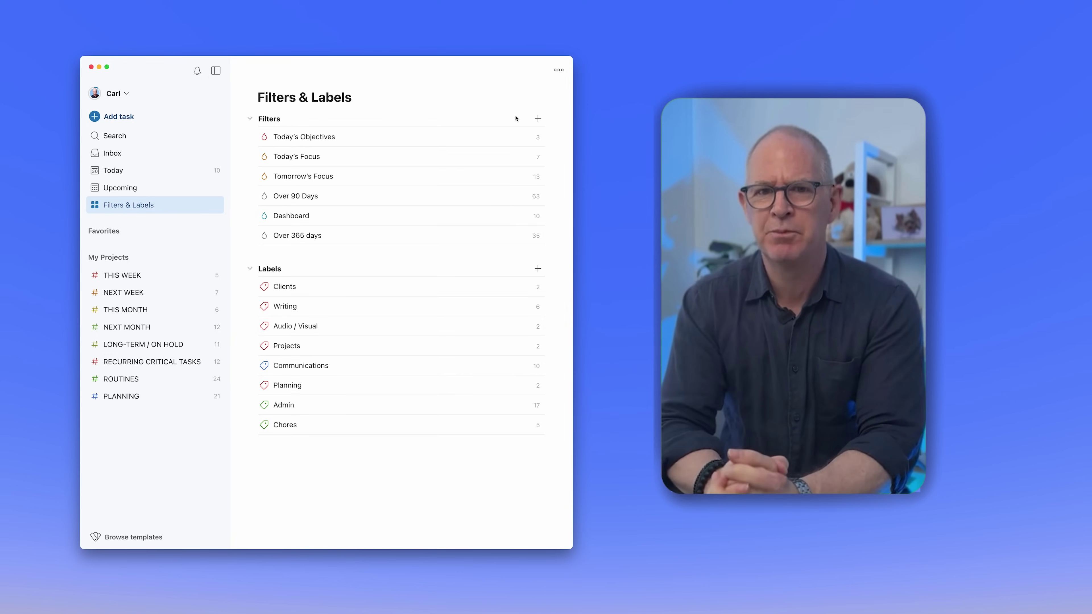
{"action": "left_click", "coordinate": [537, 119]}
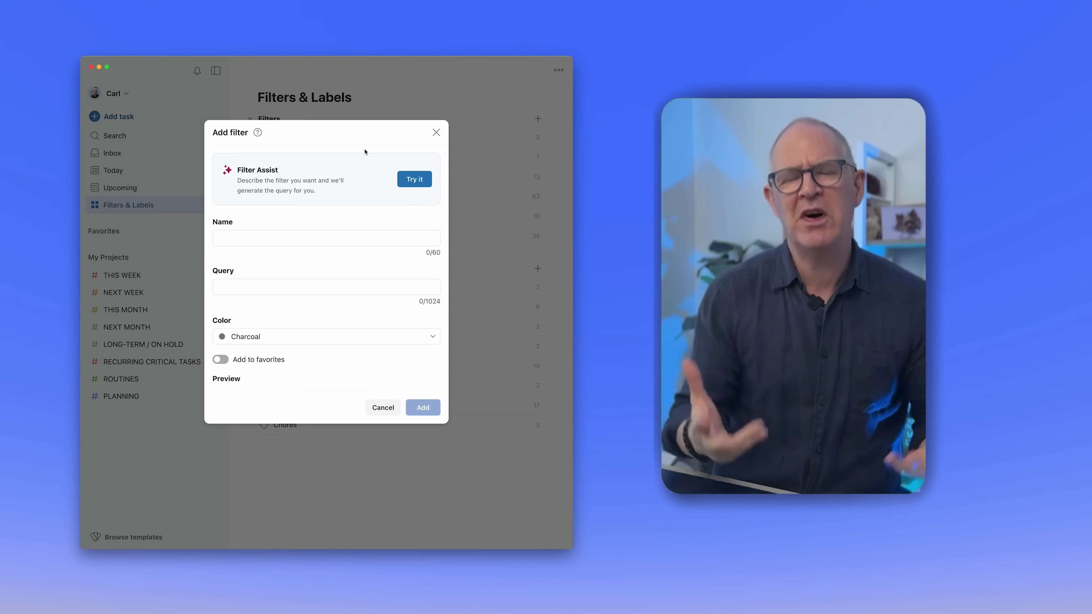
{"action": "left_click", "coordinate": [436, 132]}
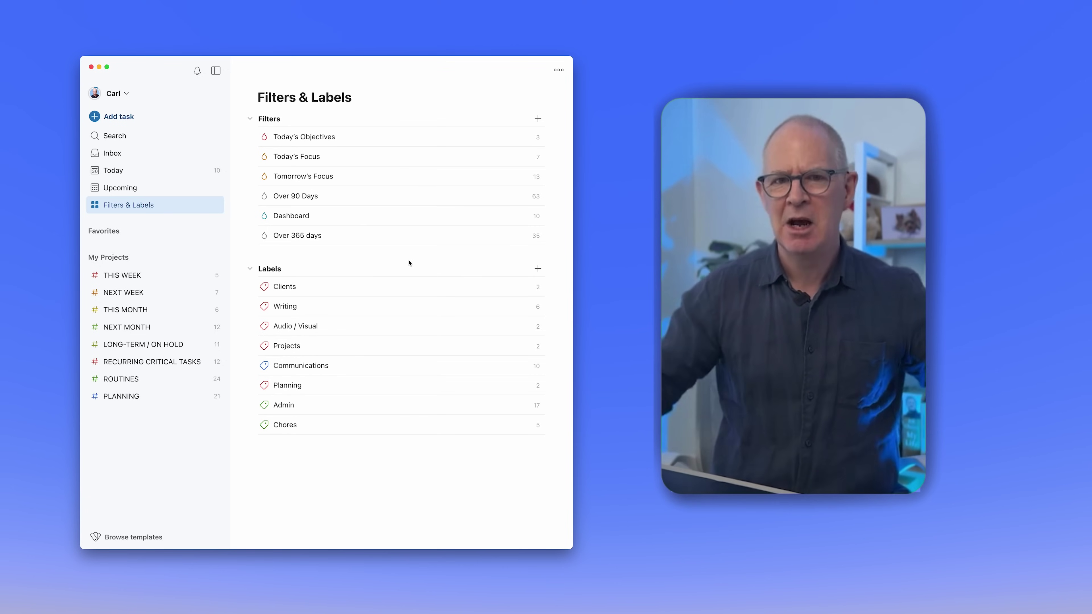
Collapse the labels and expand Favorites to show Today's Objectives, Today's Focus and Tomorrow's Focus
{"action": "left_click", "coordinate": [249, 268]}
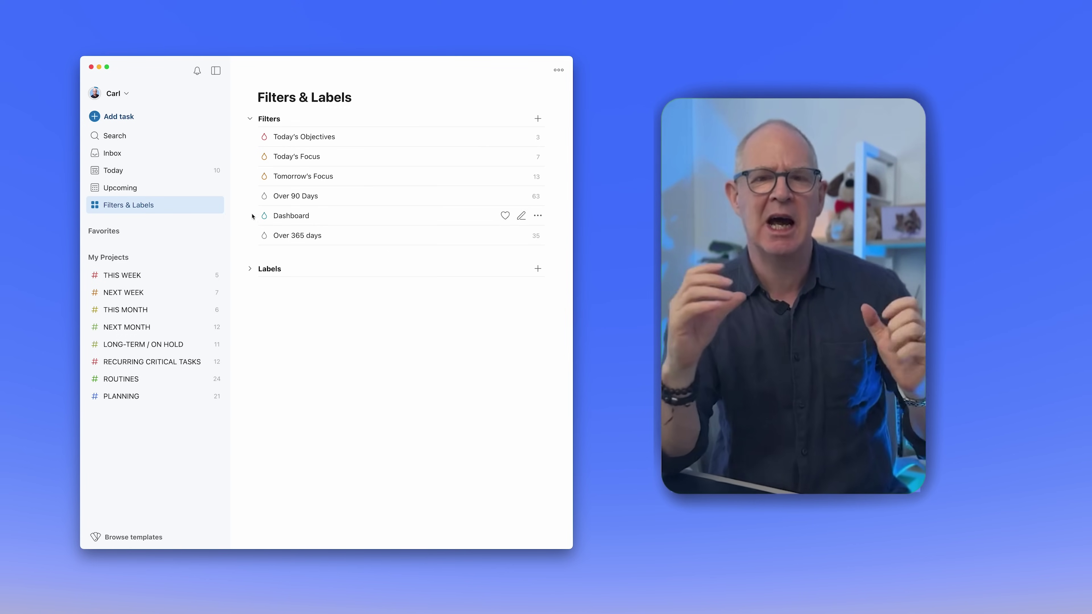
{"action": "left_click", "coordinate": [216, 231]}
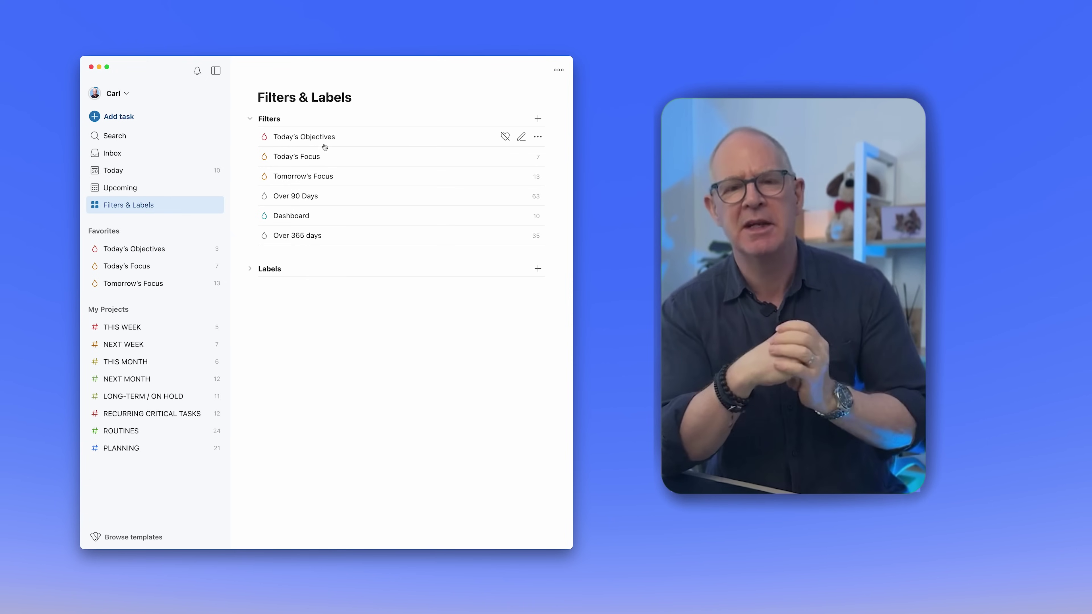
Review the Today's Objectives query 'today & p1' and save the filter
{"action": "left_click", "coordinate": [521, 137]}
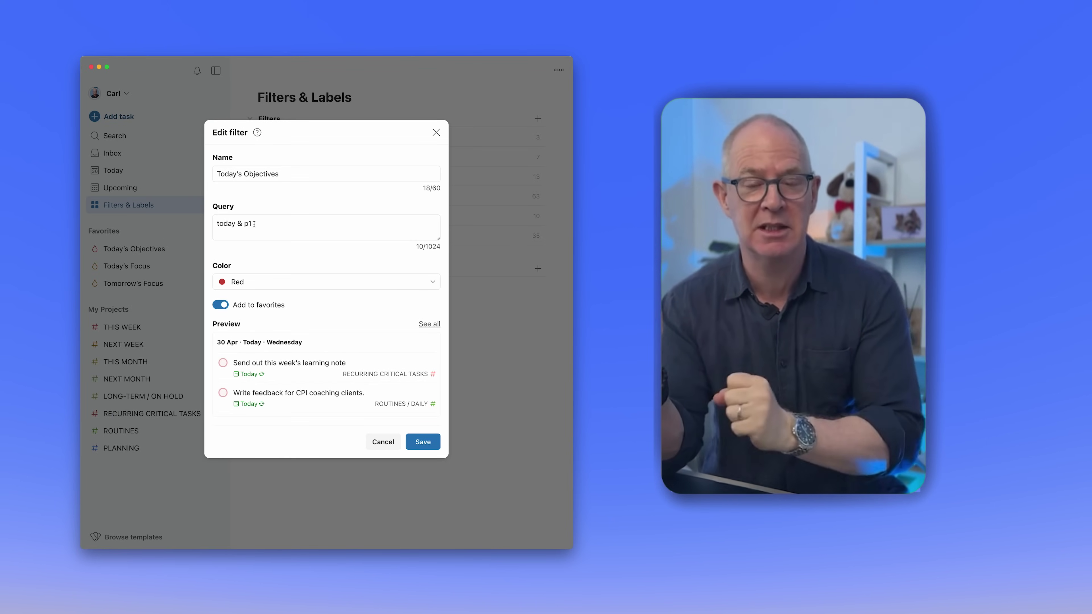
{"action": "left_click_drag", "start_coordinate": [254, 224], "coordinate": [211, 227]}
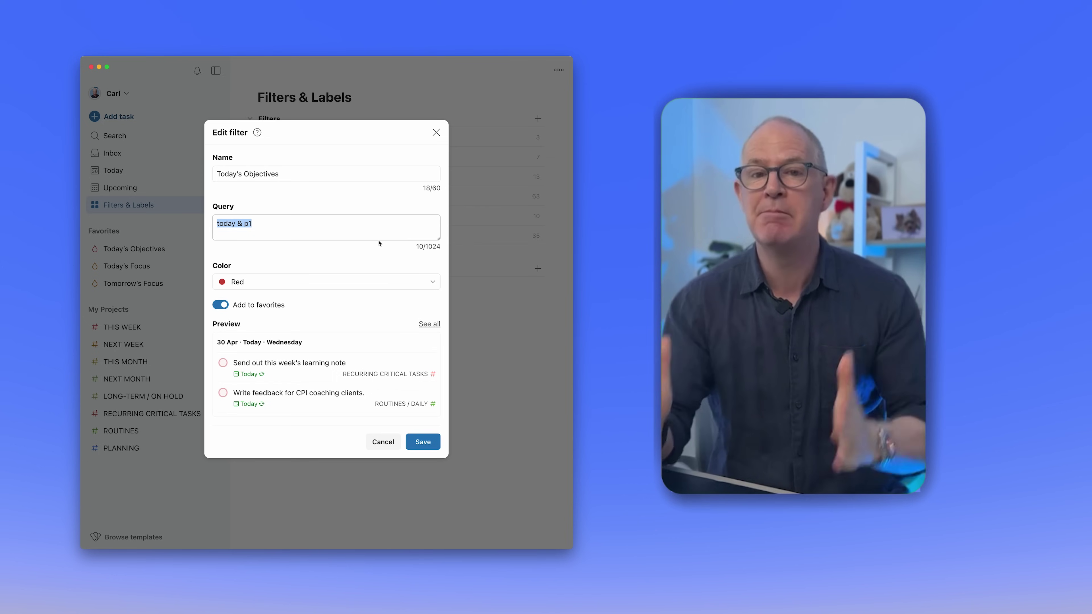
{"action": "left_click", "coordinate": [427, 444]}
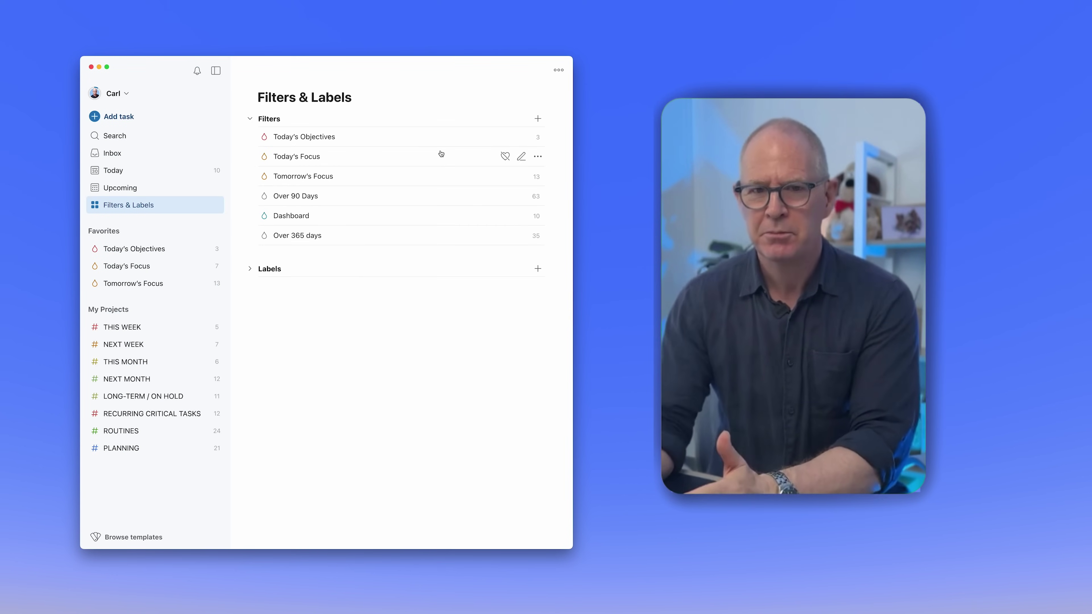
Review and save the Today's Focus query 'today & !p4', then view its tasks
{"action": "left_click", "coordinate": [521, 156]}
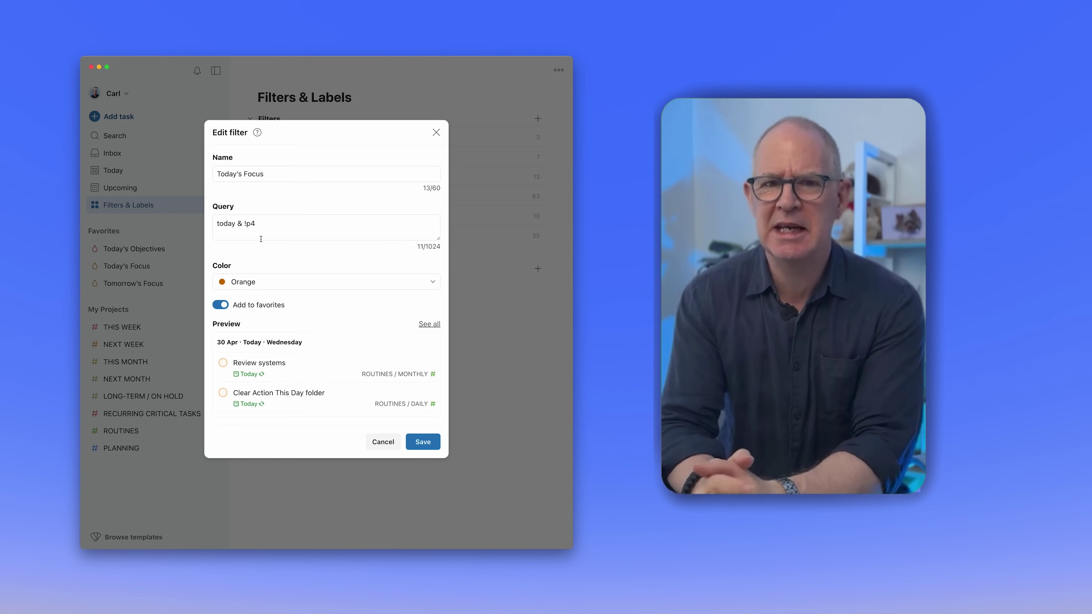
{"action": "left_click_drag", "start_coordinate": [255, 224], "coordinate": [213, 225]}
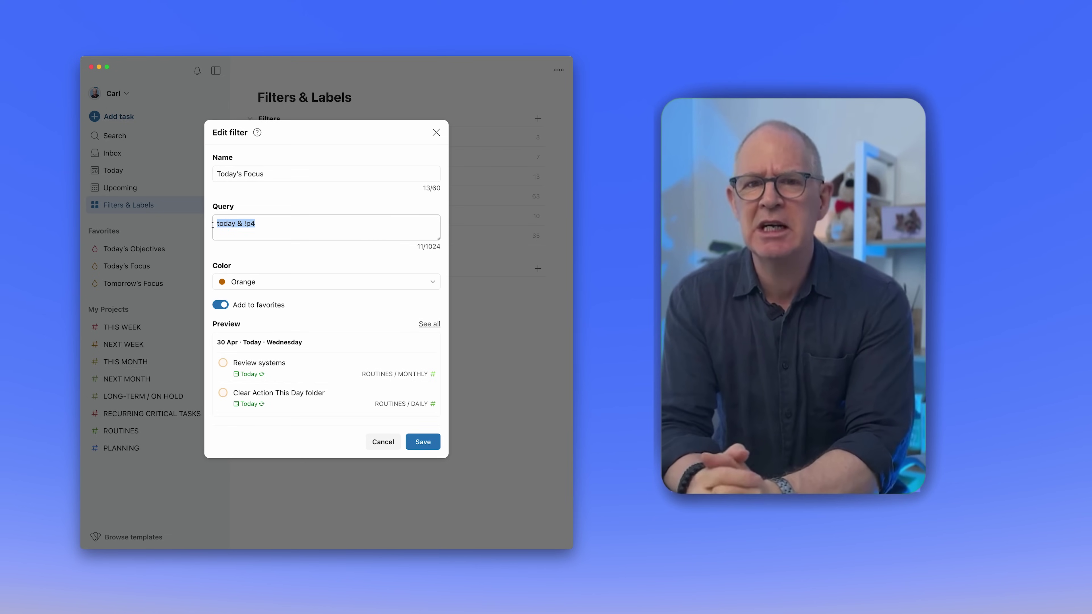
{"action": "left_click", "coordinate": [421, 443]}
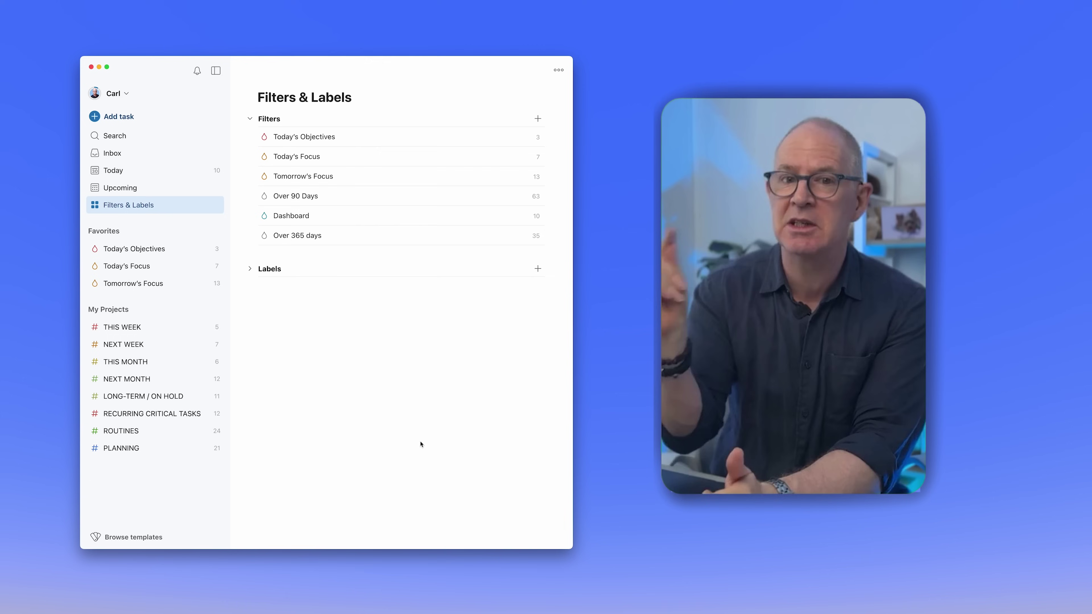
{"action": "left_click", "coordinate": [130, 266]}
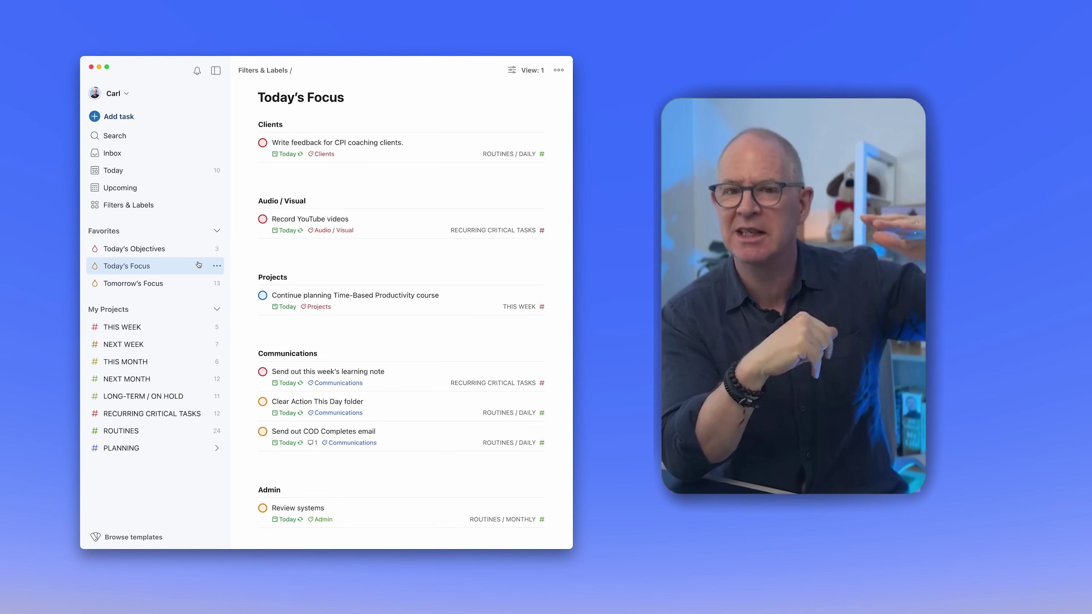
{"action": "left_click", "coordinate": [161, 250]}
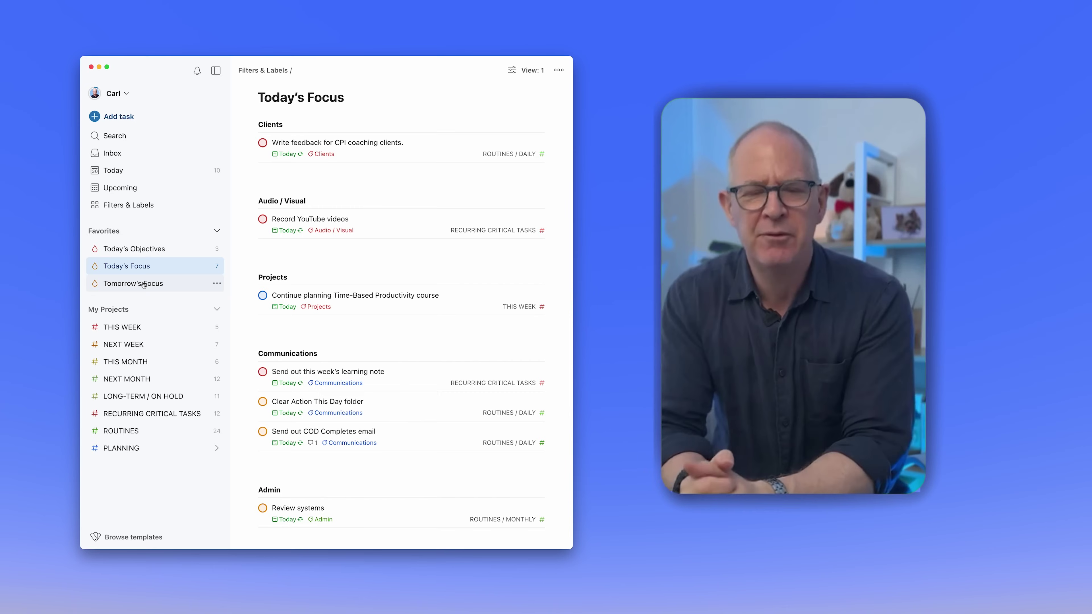
Confirm the Tomorrow's Focus filter query is '2 days & !p4' and save it
{"action": "left_click", "coordinate": [144, 283]}
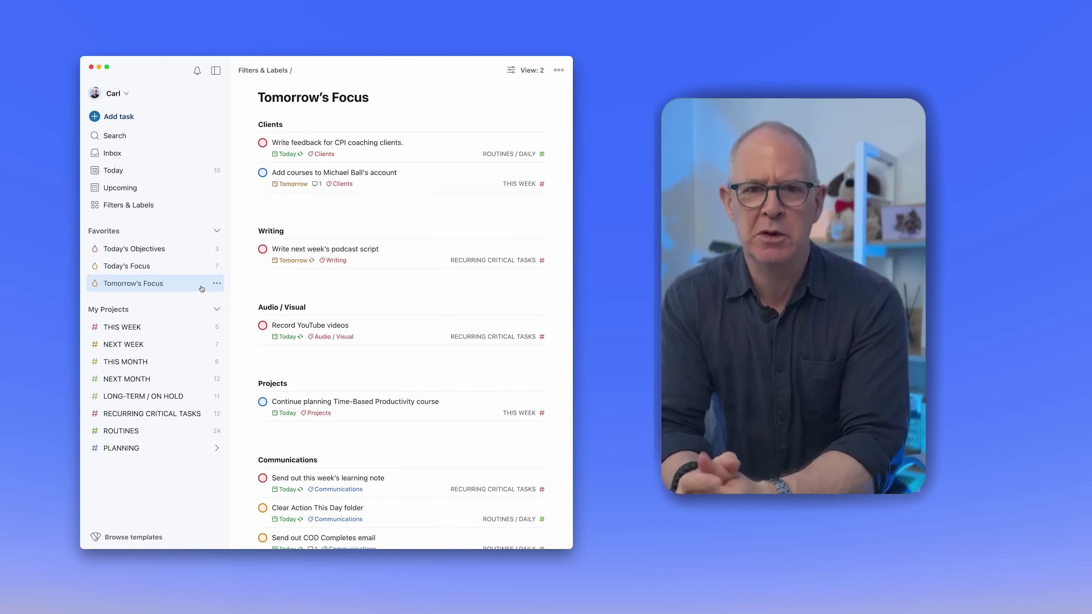
{"action": "left_click", "coordinate": [135, 205]}
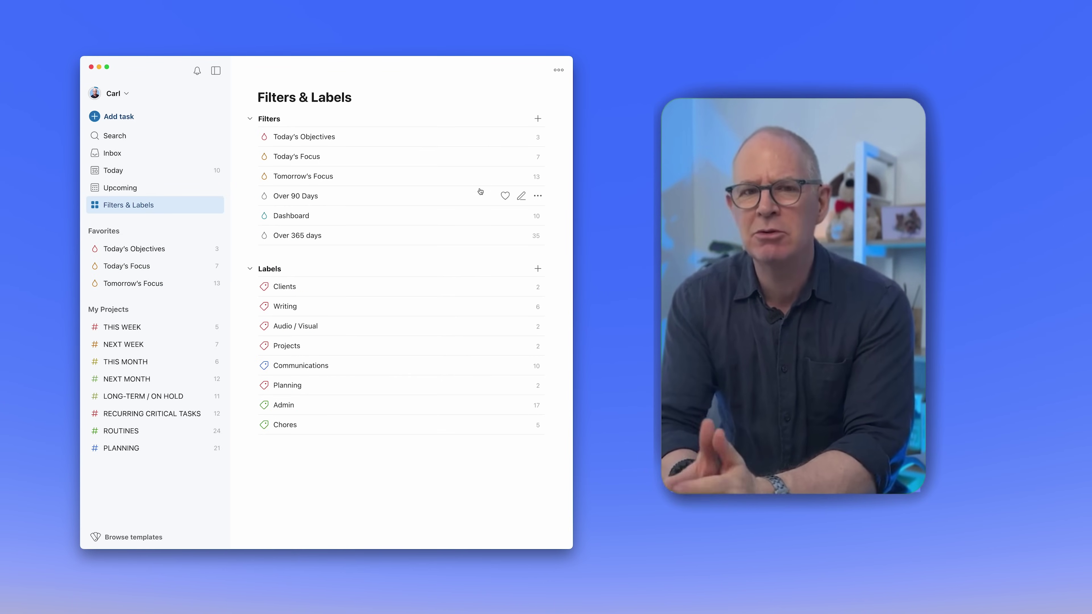
{"action": "left_click", "coordinate": [519, 176]}
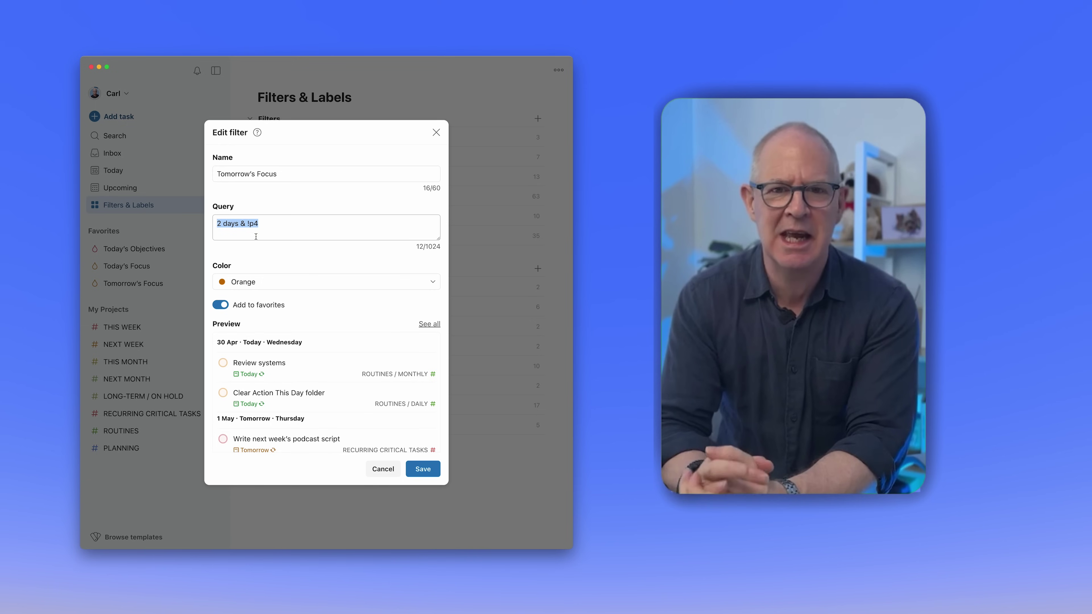
{"action": "left_click", "coordinate": [415, 469]}
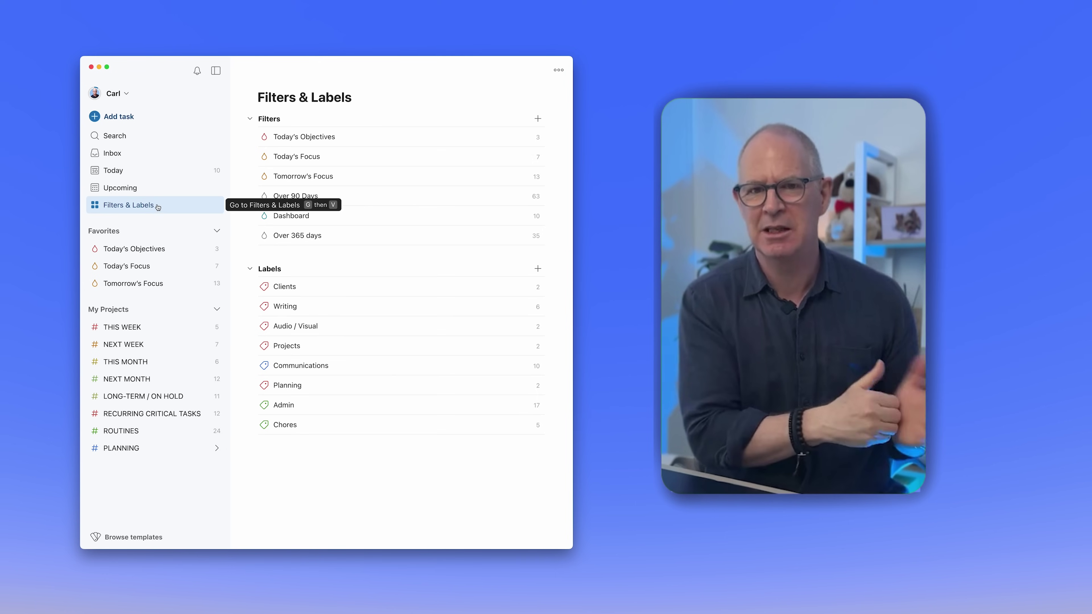
{"action": "left_click", "coordinate": [158, 287]}
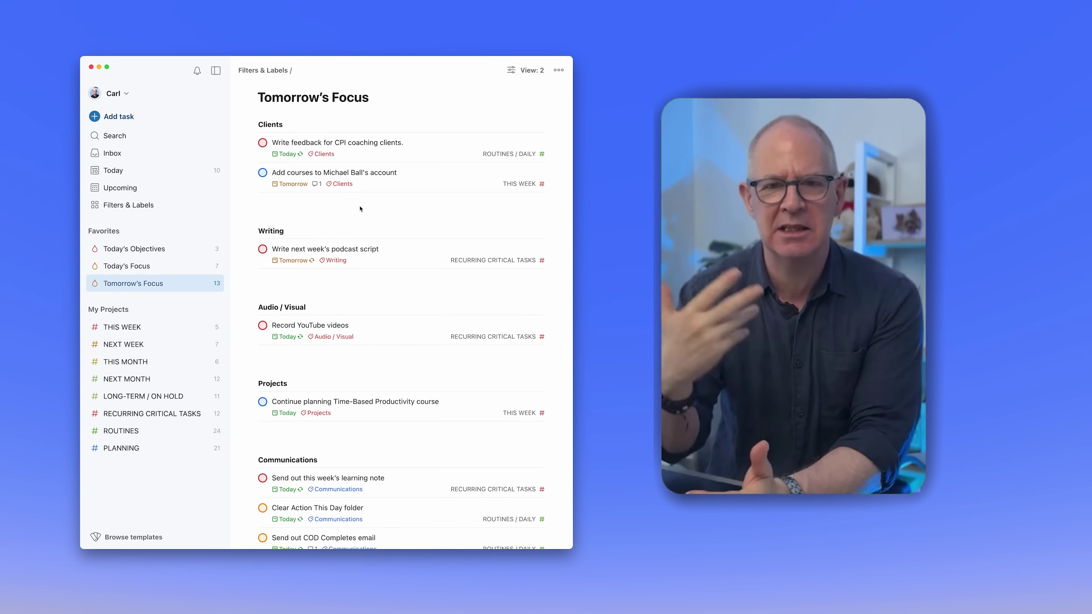
{"action": "scroll", "coordinate": [362, 228], "scroll_direction": "down", "scroll_amount": 1}
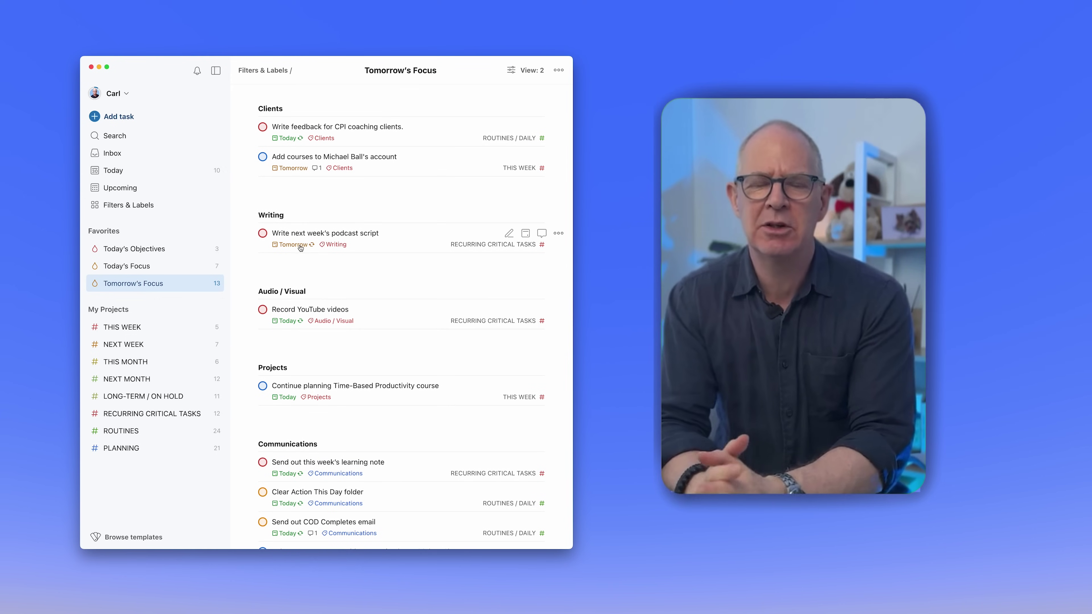
{"action": "scroll", "coordinate": [350, 195], "scroll_direction": "up", "scroll_amount": 1}
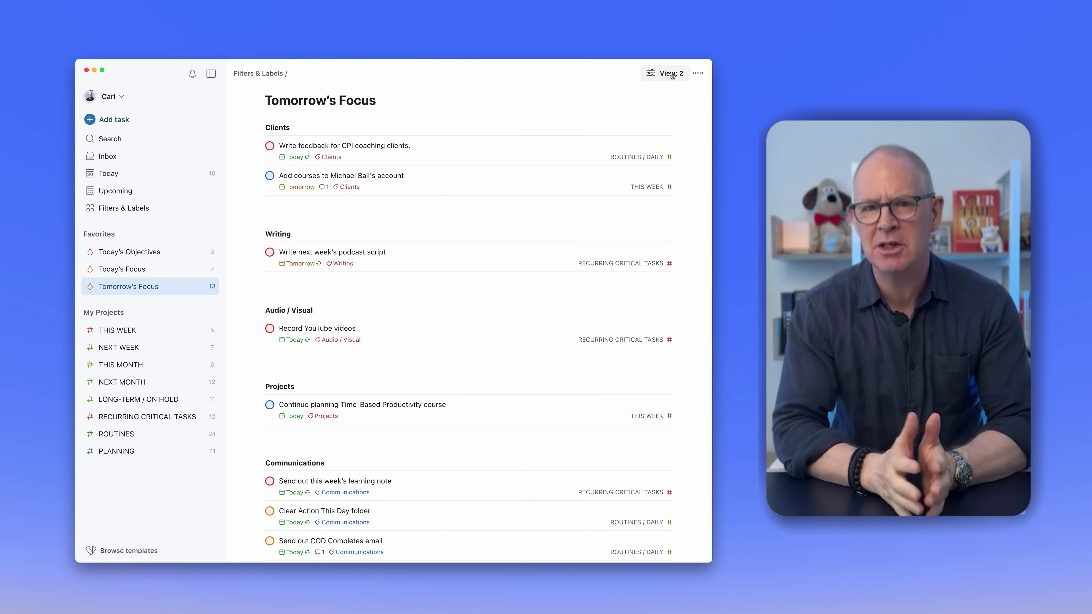
Show the current filter as a Board and browse its columns with the sidebar hidden
{"action": "left_click", "coordinate": [671, 74]}
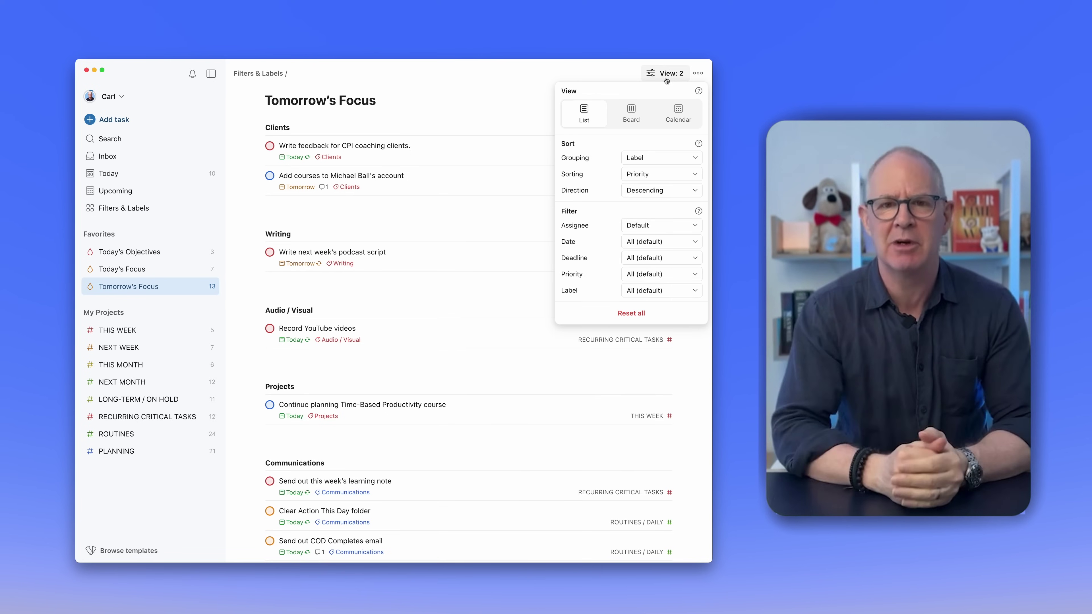
{"action": "left_click", "coordinate": [634, 112]}
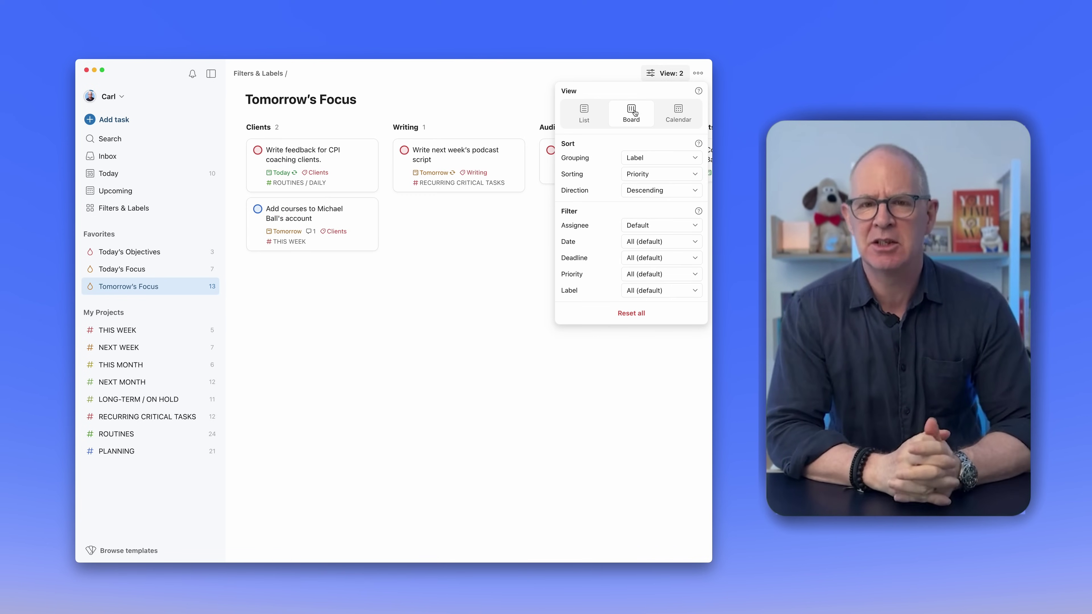
{"action": "left_click", "coordinate": [535, 257]}
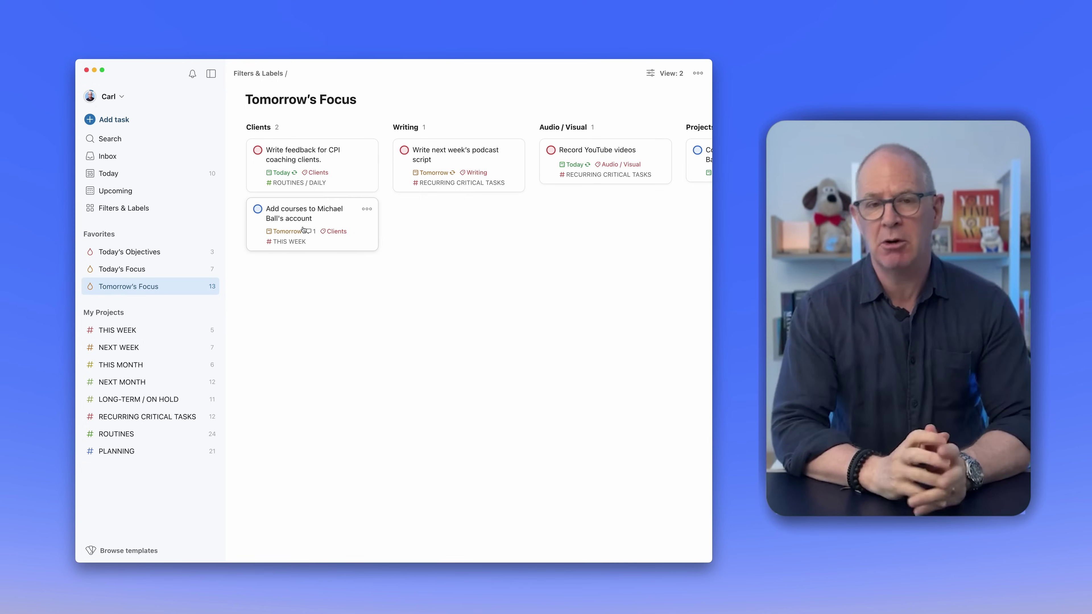
{"action": "left_click", "coordinate": [211, 73]}
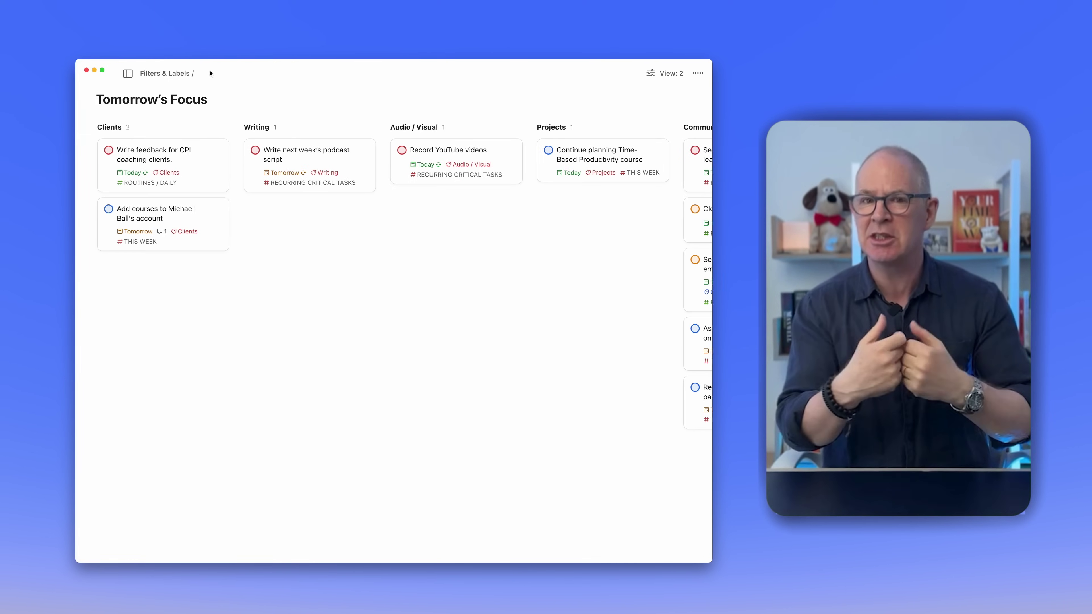
{"action": "scroll", "coordinate": [379, 261], "scroll_direction": "right", "scroll_amount": 10}
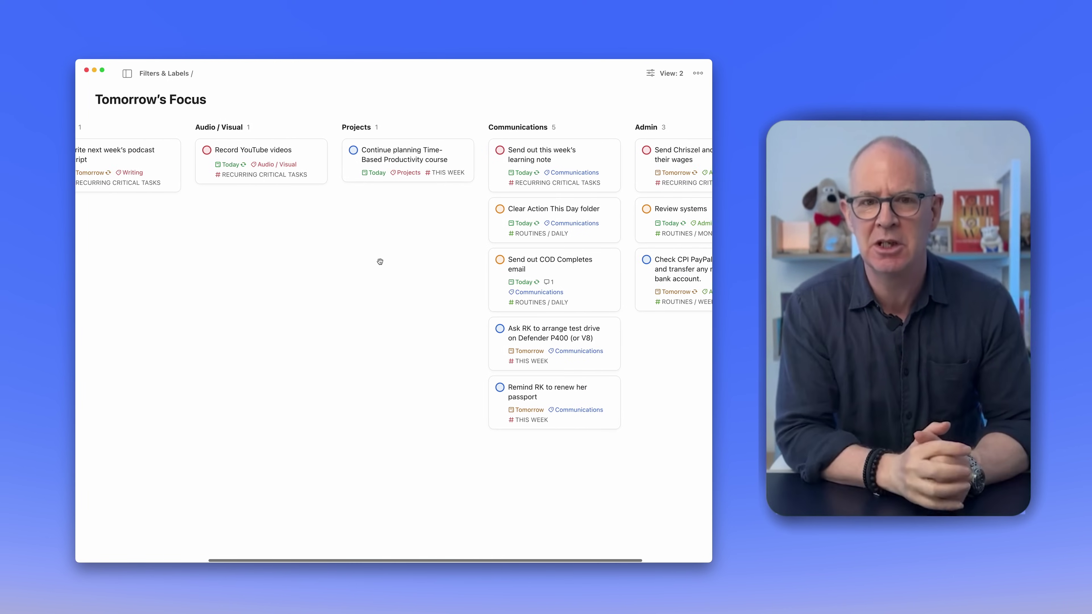
{"action": "scroll", "coordinate": [380, 262], "scroll_direction": "left", "scroll_amount": 10}
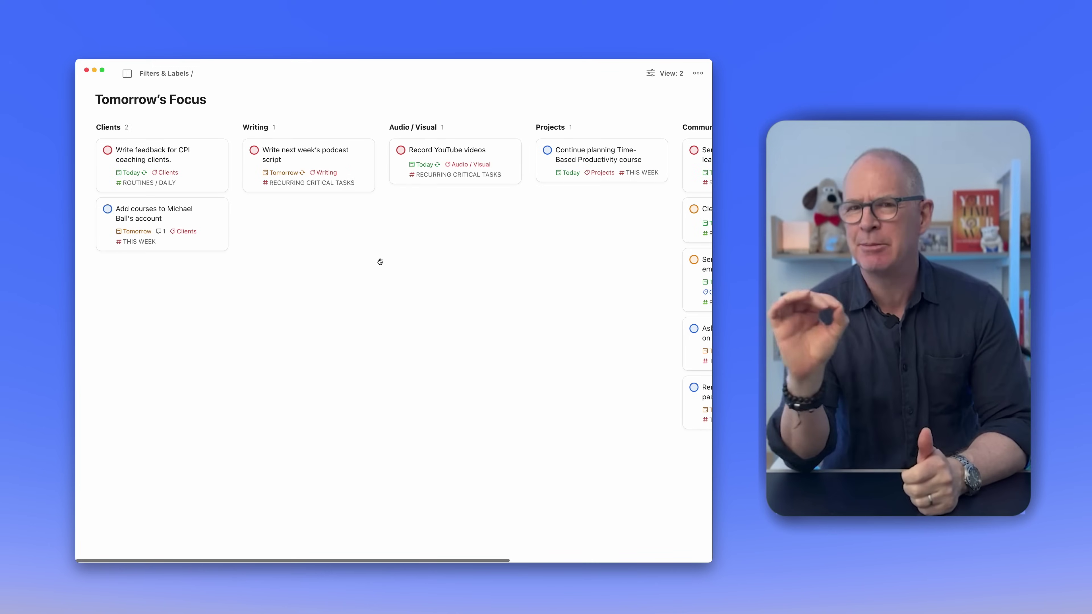
{"action": "scroll", "coordinate": [380, 261], "scroll_direction": "right", "scroll_amount": 2}
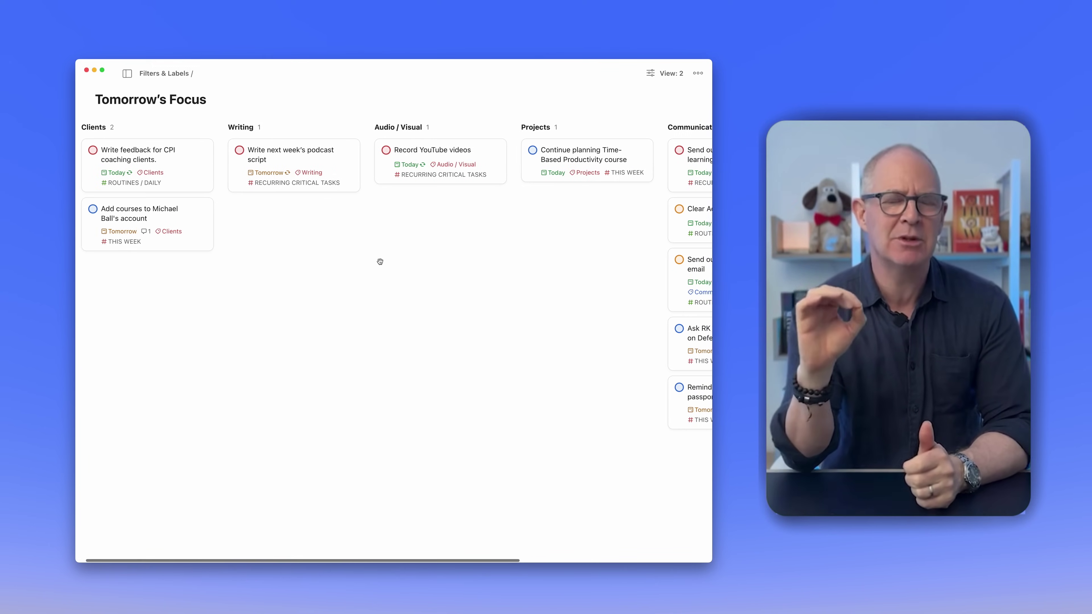
{"action": "scroll", "coordinate": [380, 262], "scroll_direction": "left", "scroll_amount": 2}
{"action": "scroll", "coordinate": [380, 261], "scroll_direction": "right", "scroll_amount": 8}
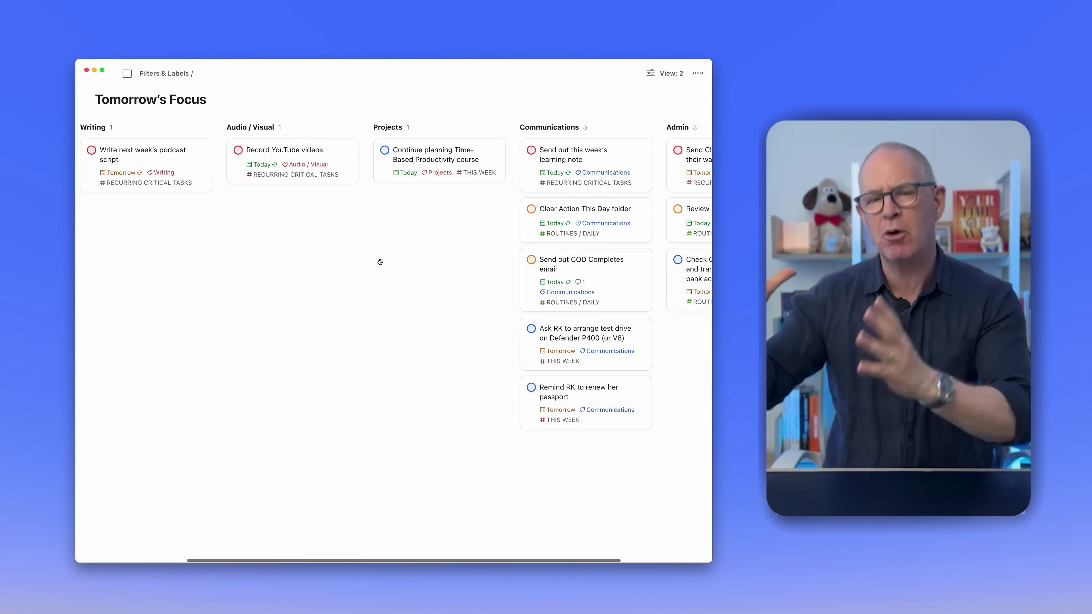
{"action": "scroll", "coordinate": [380, 261], "scroll_direction": "right", "scroll_amount": 2}
{"action": "scroll", "coordinate": [380, 261], "scroll_direction": "left", "scroll_amount": 6}
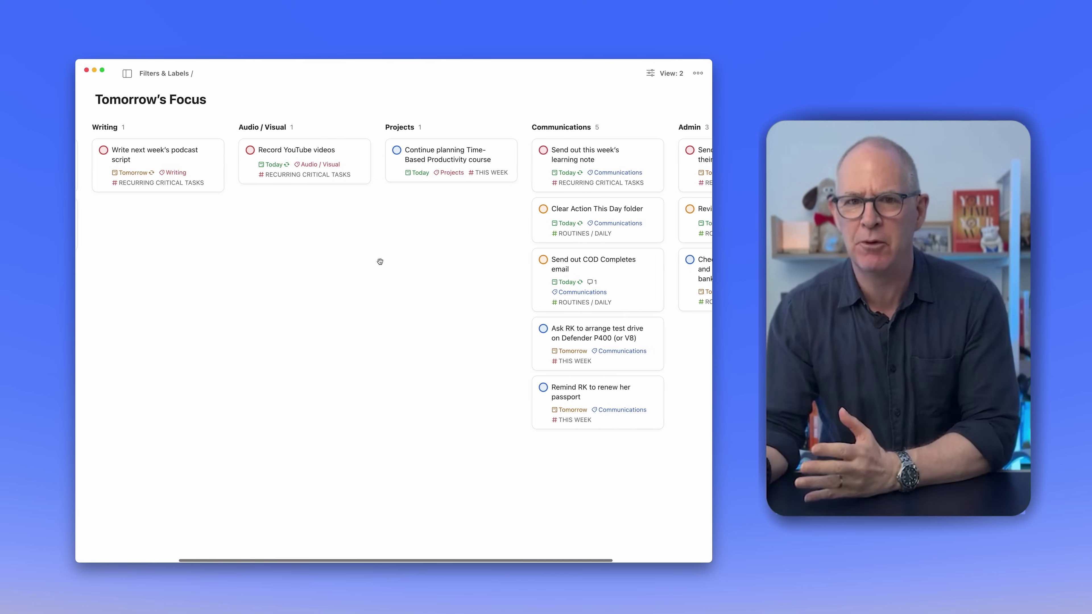
{"action": "scroll", "coordinate": [503, 235], "scroll_direction": "left", "scroll_amount": 4}
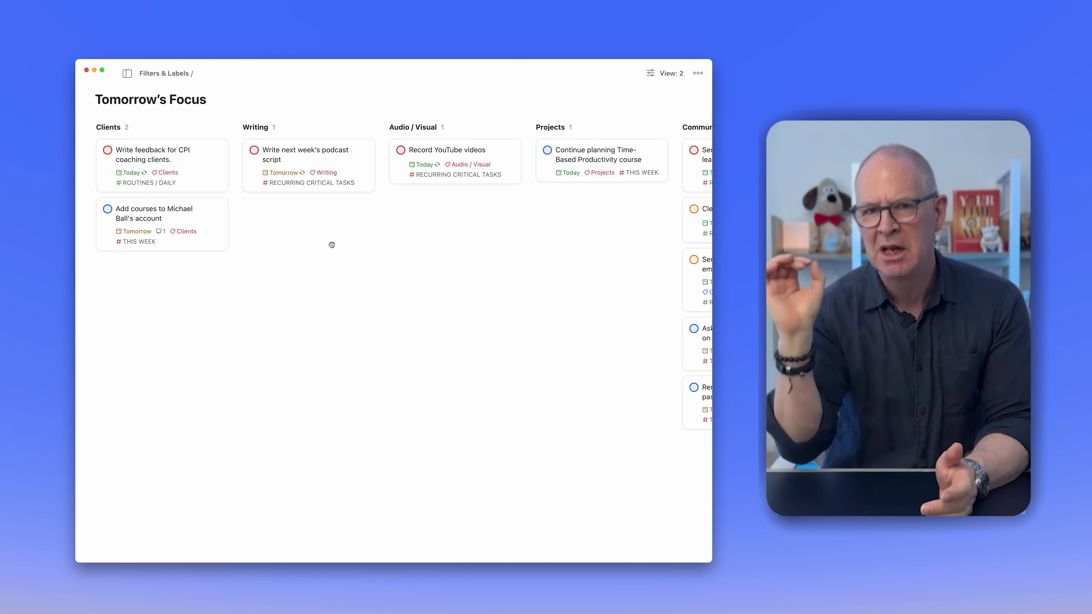
{"action": "scroll", "coordinate": [448, 220], "scroll_direction": "right", "scroll_amount": 4}
{"action": "scroll", "coordinate": [449, 220], "scroll_direction": "right", "scroll_amount": 3}
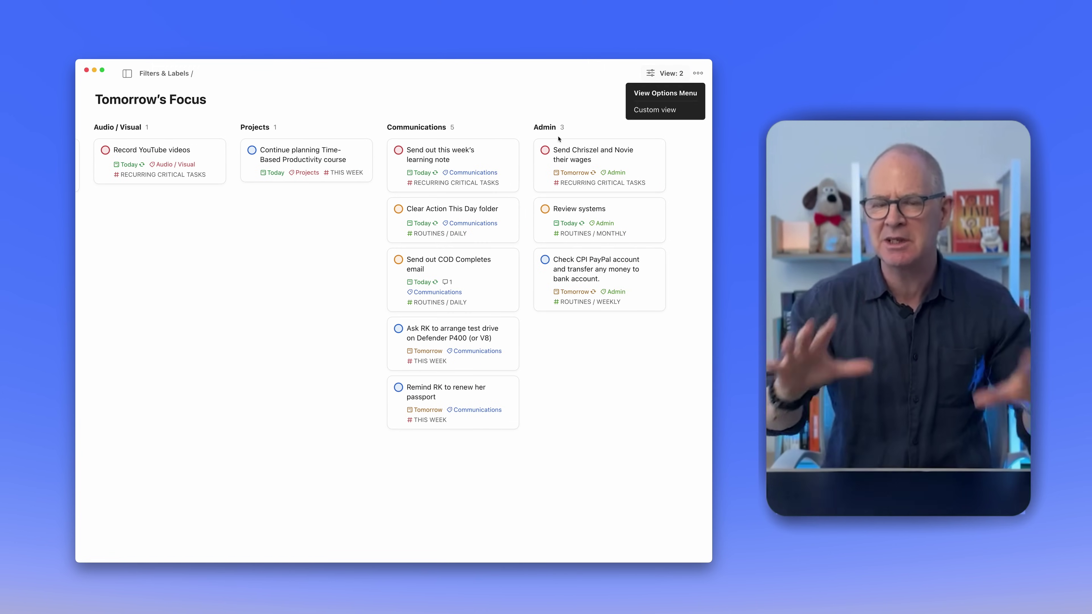
Restore the sidebar and switch the Today's Focus filter to Board layout
{"action": "key", "text": "m"}
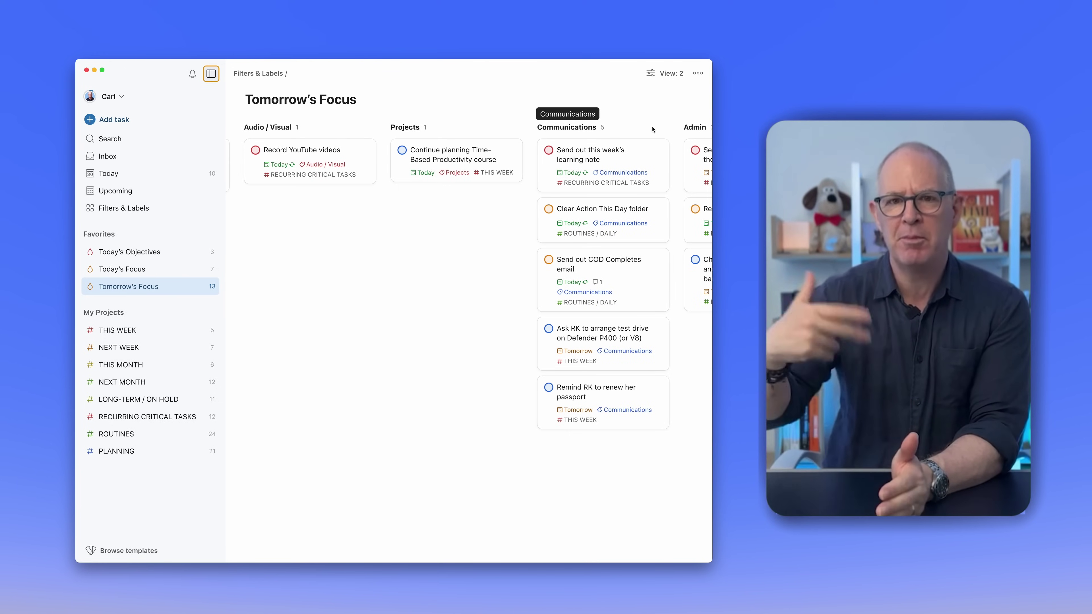
{"action": "left_click", "coordinate": [658, 77]}
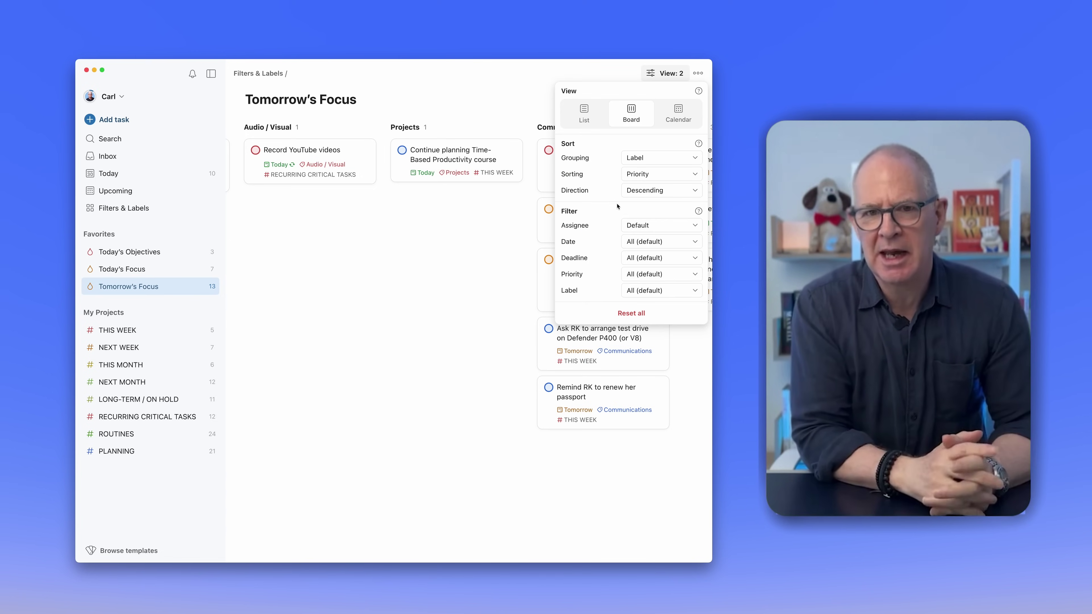
{"action": "left_click", "coordinate": [487, 215]}
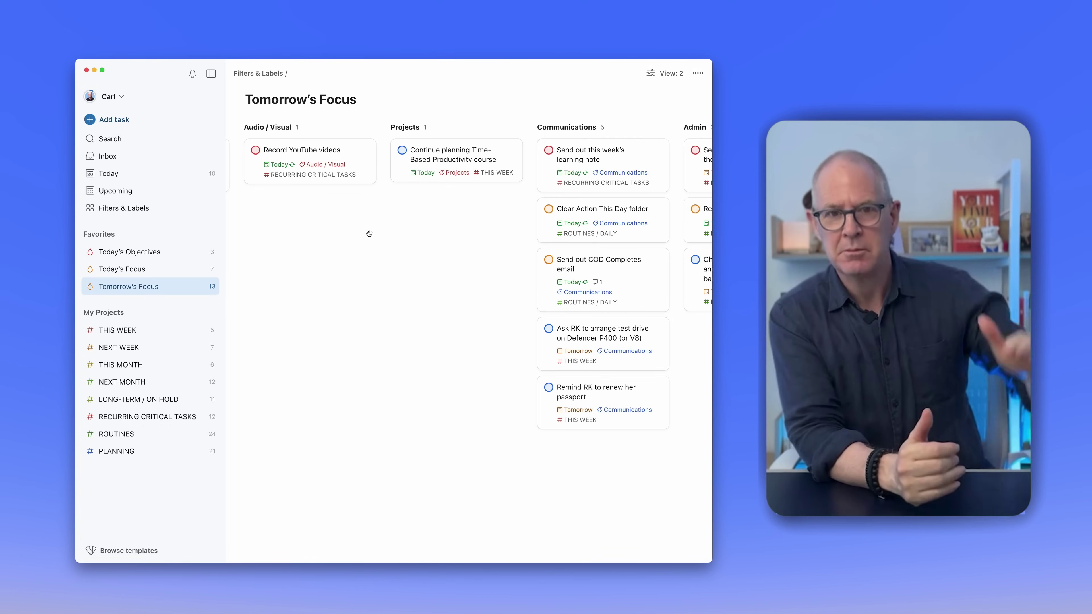
{"action": "left_click", "coordinate": [134, 254]}
{"action": "left_click", "coordinate": [138, 272]}
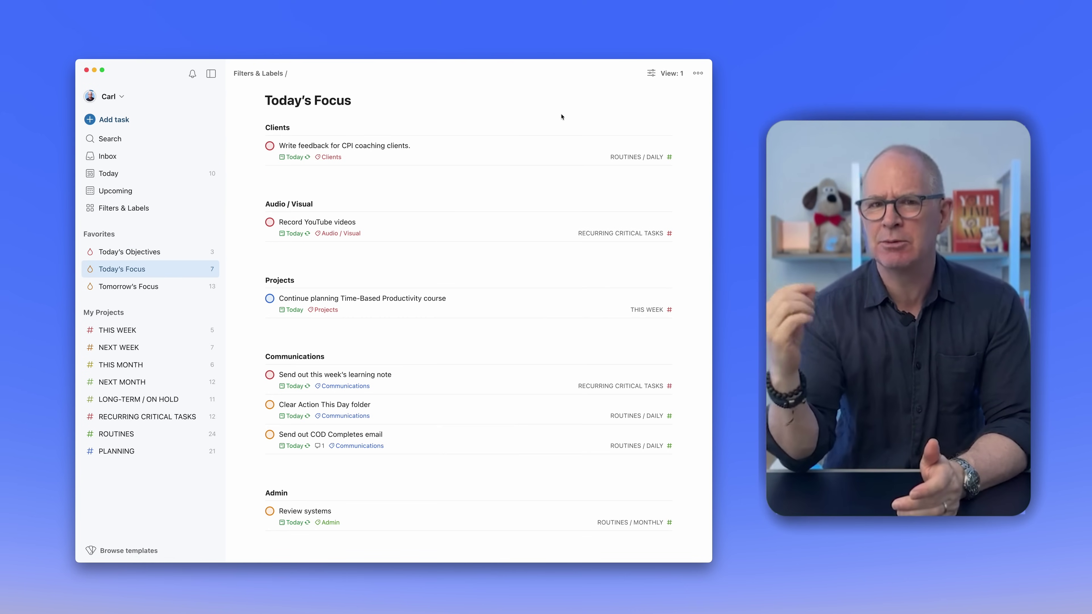
{"action": "left_click", "coordinate": [650, 74]}
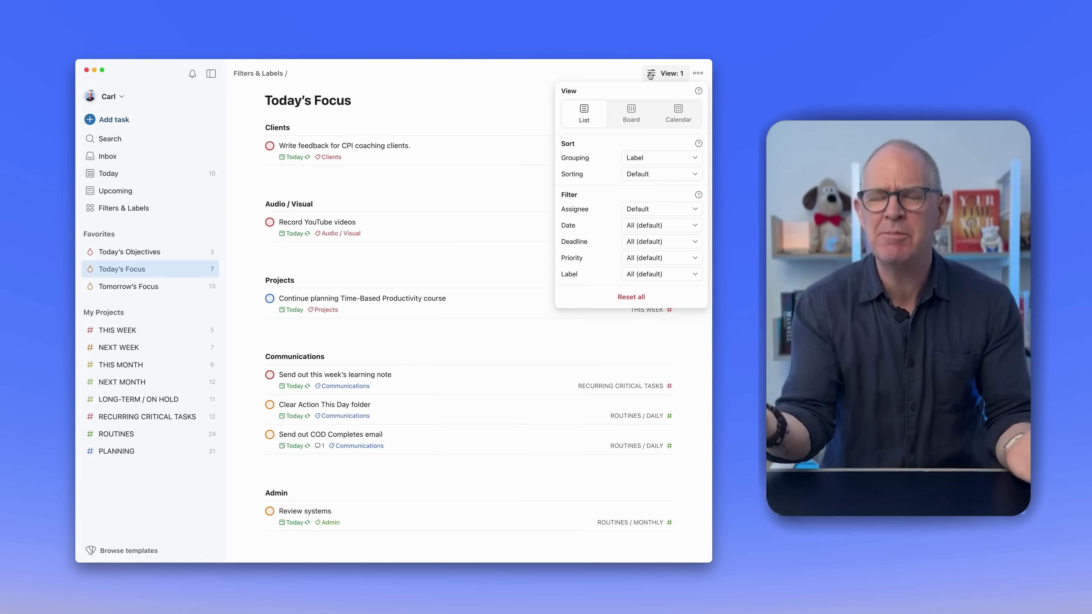
{"action": "left_click", "coordinate": [628, 124]}
{"action": "scroll", "coordinate": [356, 264], "scroll_direction": "right", "scroll_amount": 5}
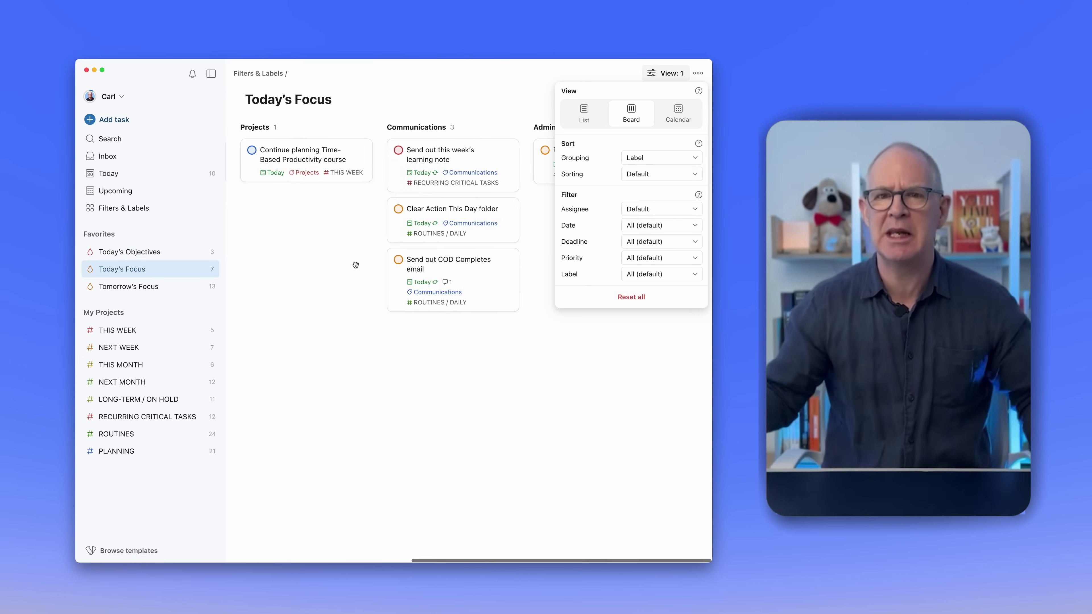
{"action": "scroll", "coordinate": [356, 264], "scroll_direction": "left", "scroll_amount": 5}
{"action": "left_click", "coordinate": [650, 74]}
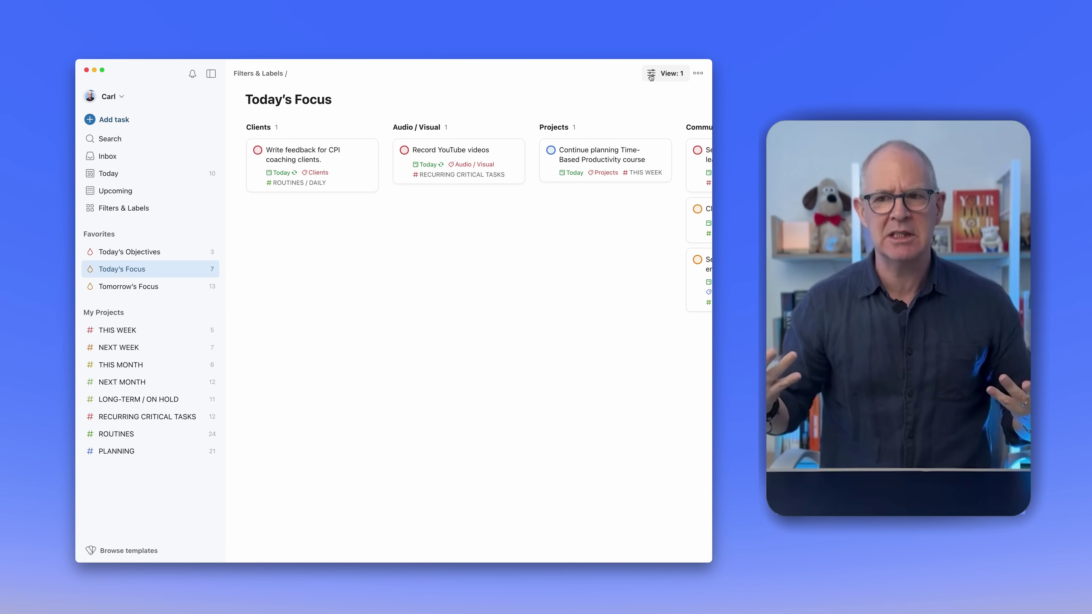
Add a new phone-call task to the Inbox
{"action": "left_click", "coordinate": [128, 158]}
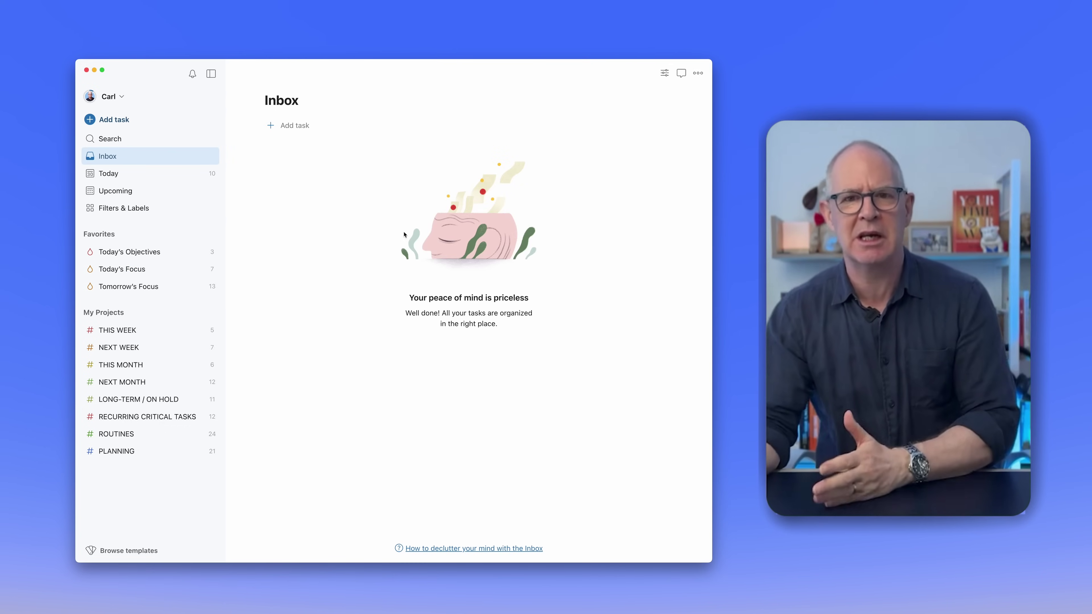
{"action": "left_click", "coordinate": [283, 127]}
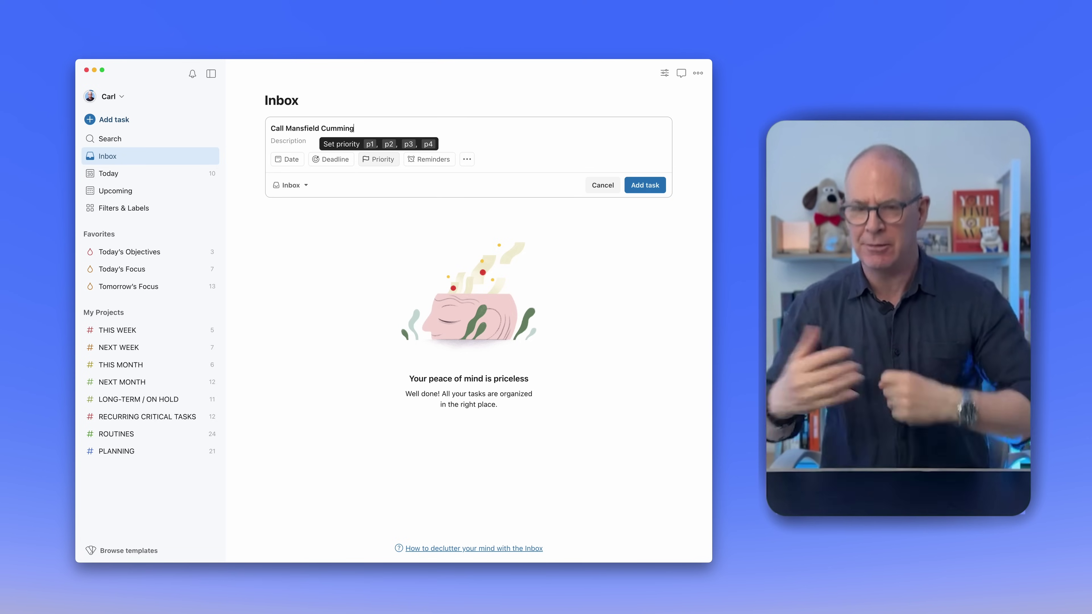
{"action": "key", "text": "Return"}
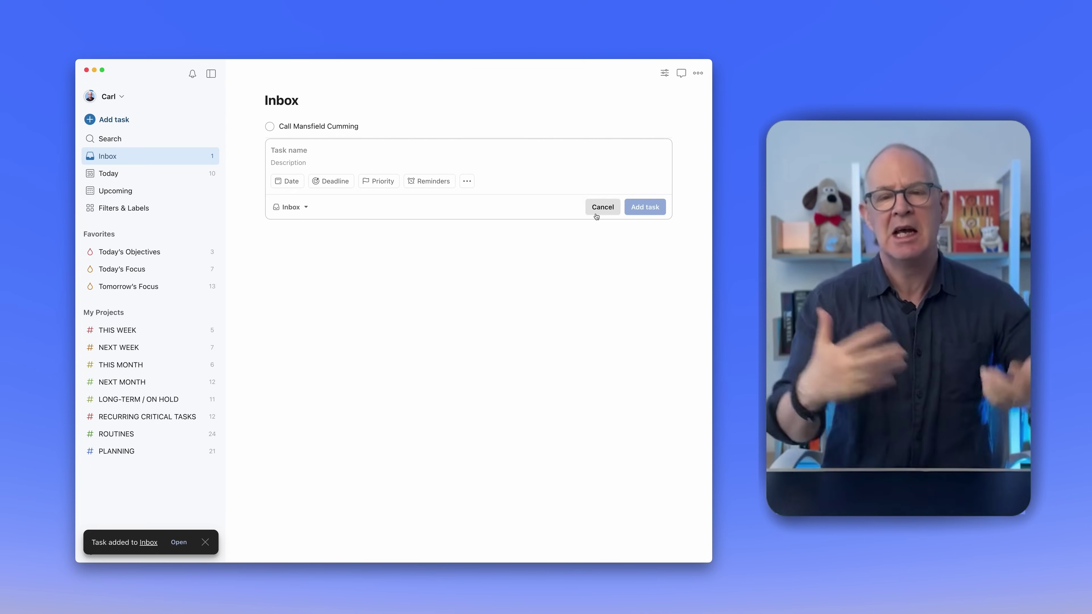
{"action": "left_click", "coordinate": [602, 208]}
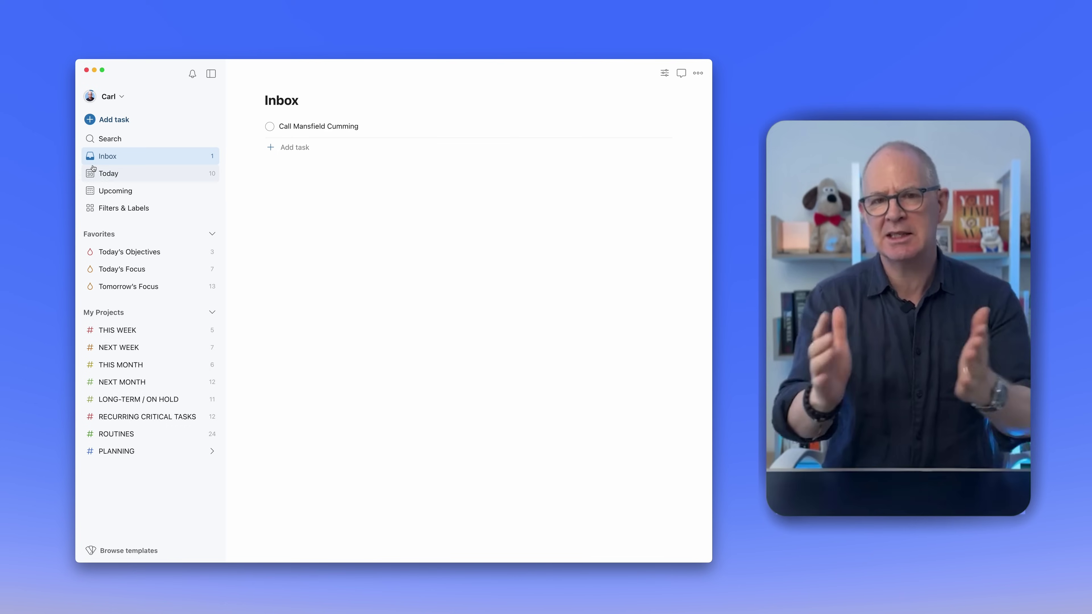
Move the call task into the NEXT WEEK project, emptying the Inbox
{"action": "left_click_drag", "start_coordinate": [105, 157], "coordinate": [123, 349]}
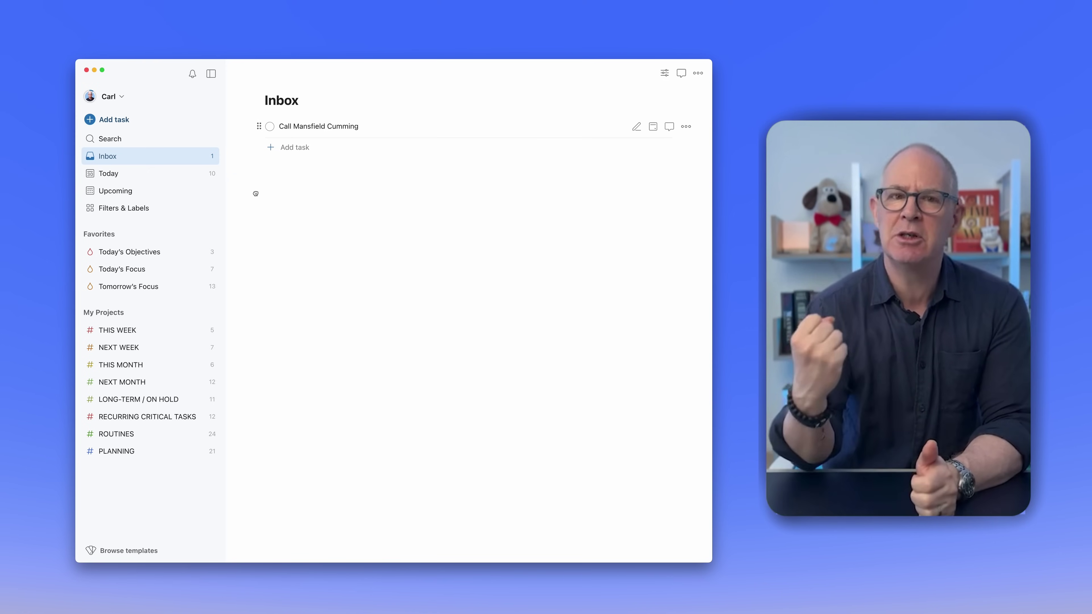
{"action": "left_click_drag", "start_coordinate": [258, 208], "coordinate": [136, 352]}
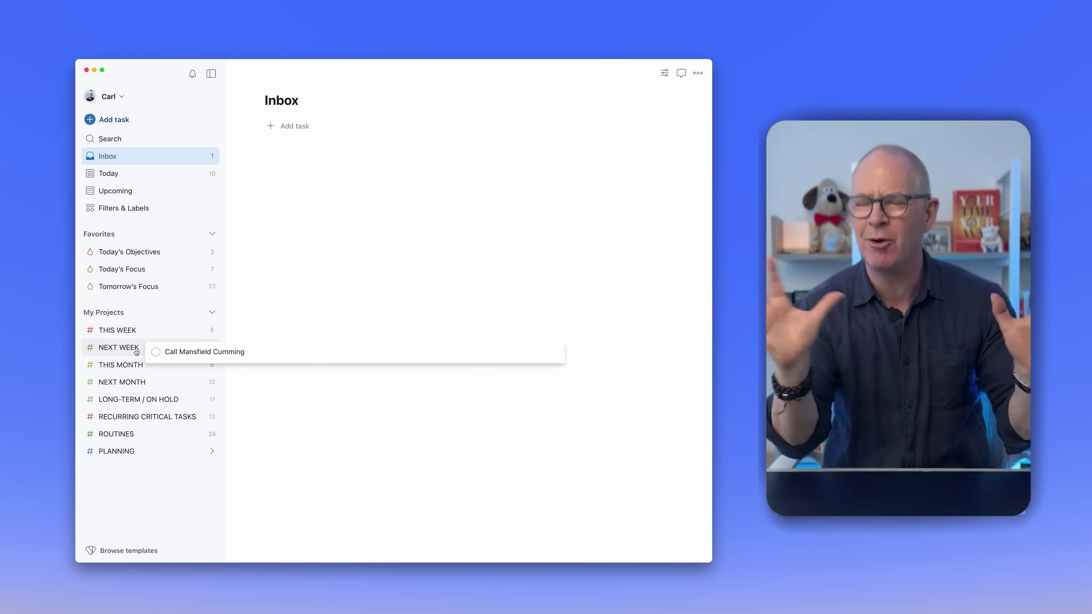
{"action": "left_click_drag", "start_coordinate": [301, 349], "coordinate": [301, 349]}
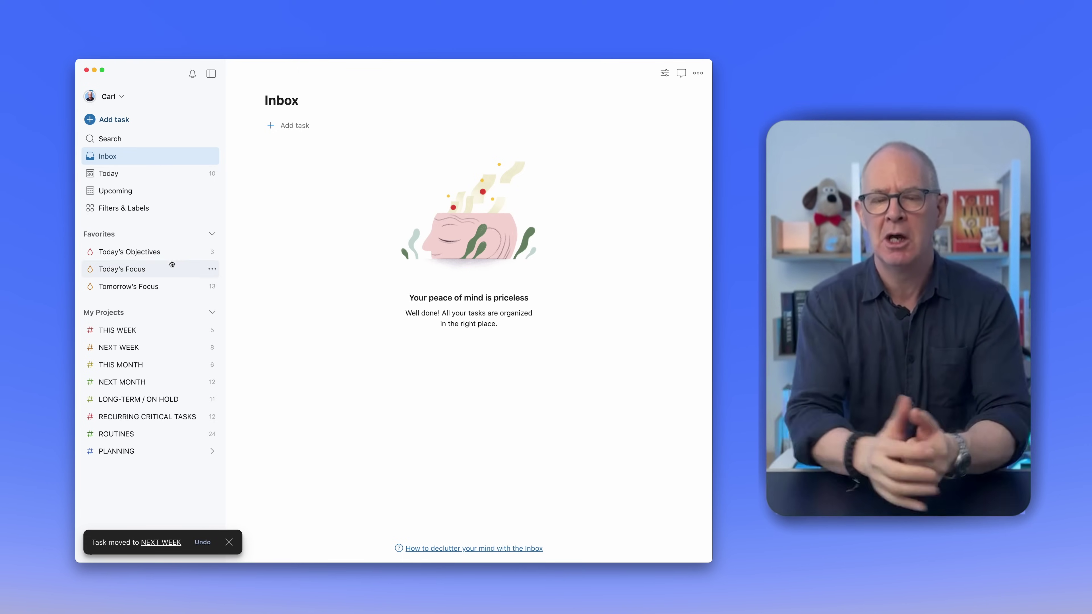
Show the Today view as a board grouped by priority, with Priority 1–4 columns
{"action": "left_click", "coordinate": [192, 174]}
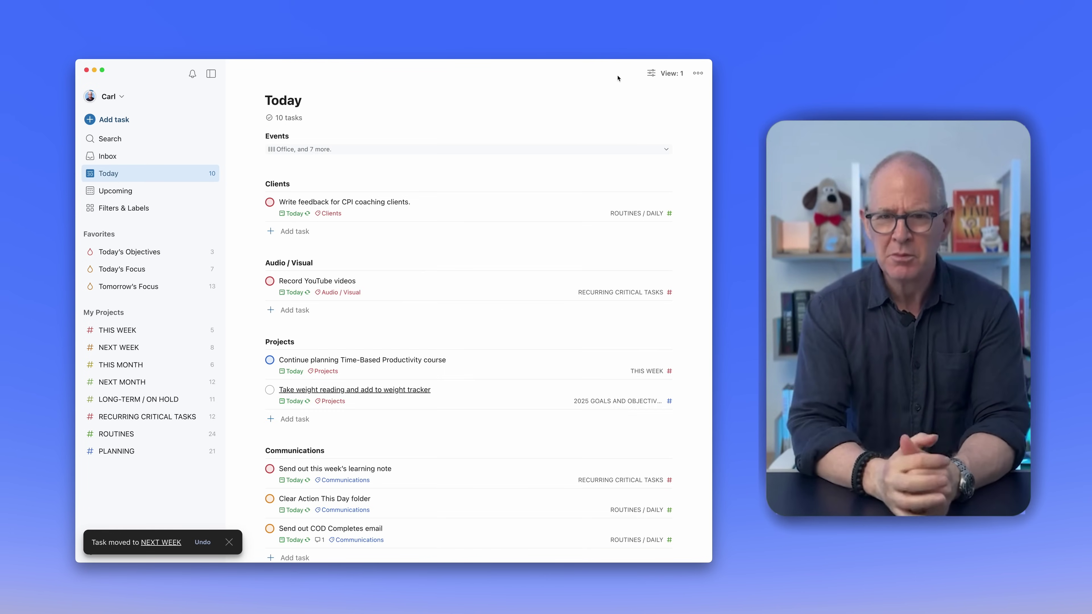
{"action": "left_click", "coordinate": [648, 76]}
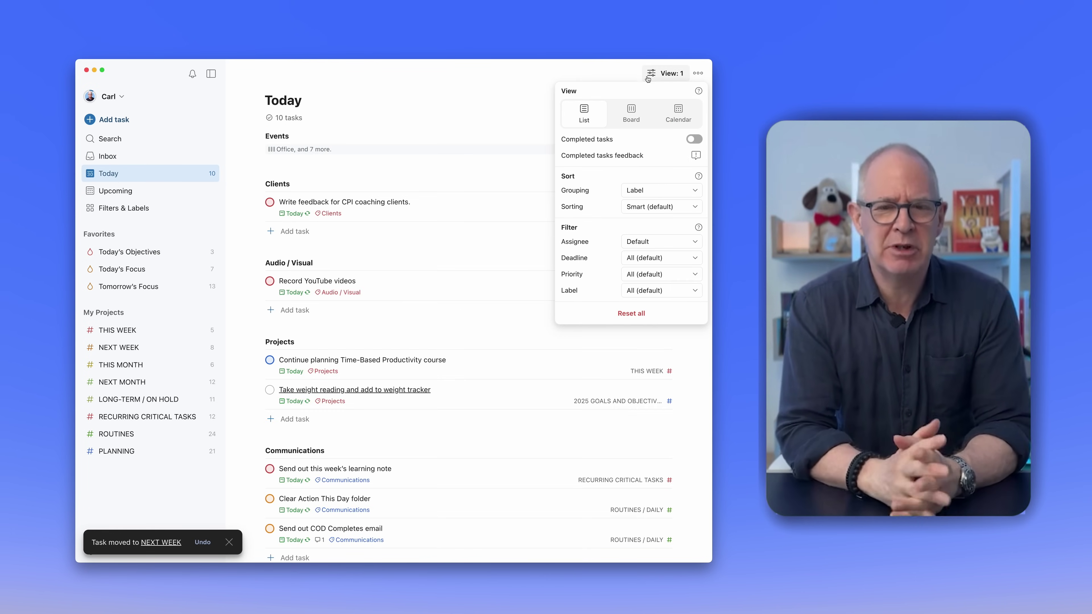
{"action": "left_click", "coordinate": [636, 115]}
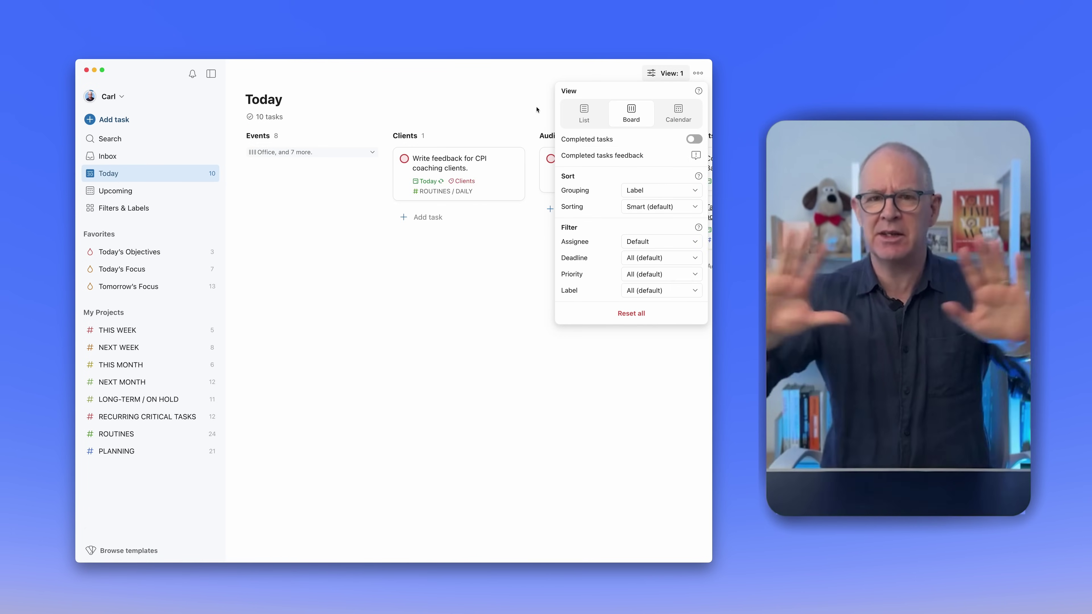
{"action": "left_click", "coordinate": [652, 189]}
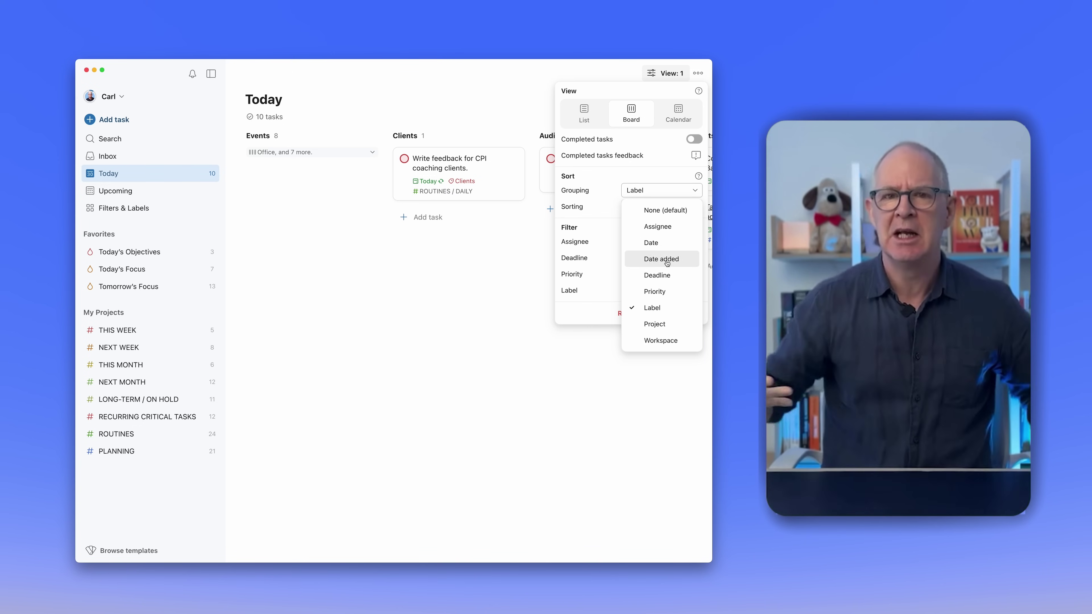
{"action": "left_click", "coordinate": [635, 291]}
{"action": "left_click", "coordinate": [534, 409]}
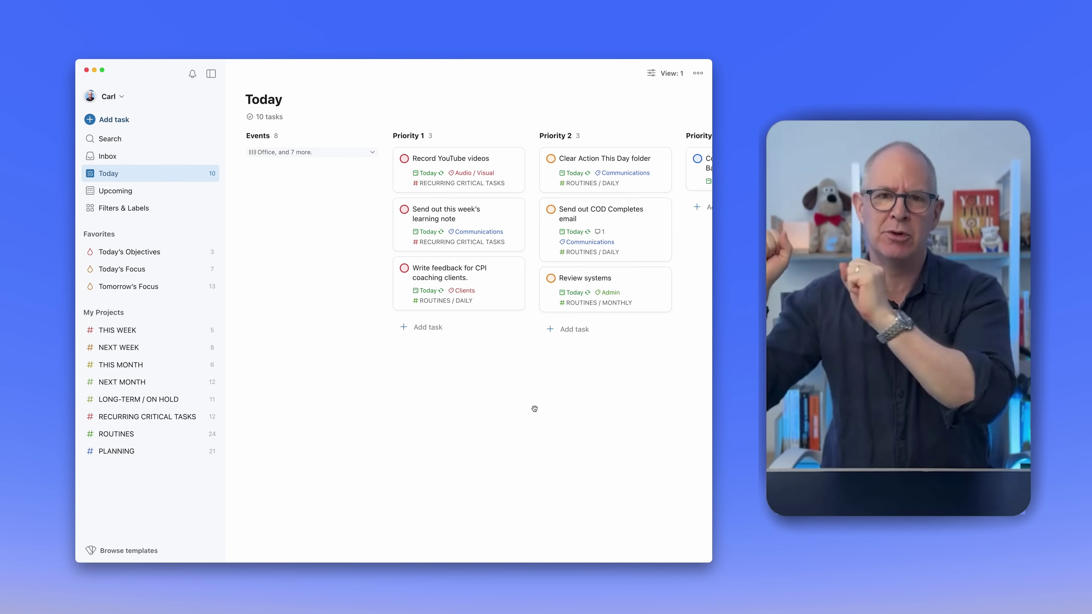
{"action": "scroll", "coordinate": [534, 408], "scroll_direction": "right", "scroll_amount": 5}
{"action": "scroll", "coordinate": [534, 409], "scroll_direction": "right", "scroll_amount": 3}
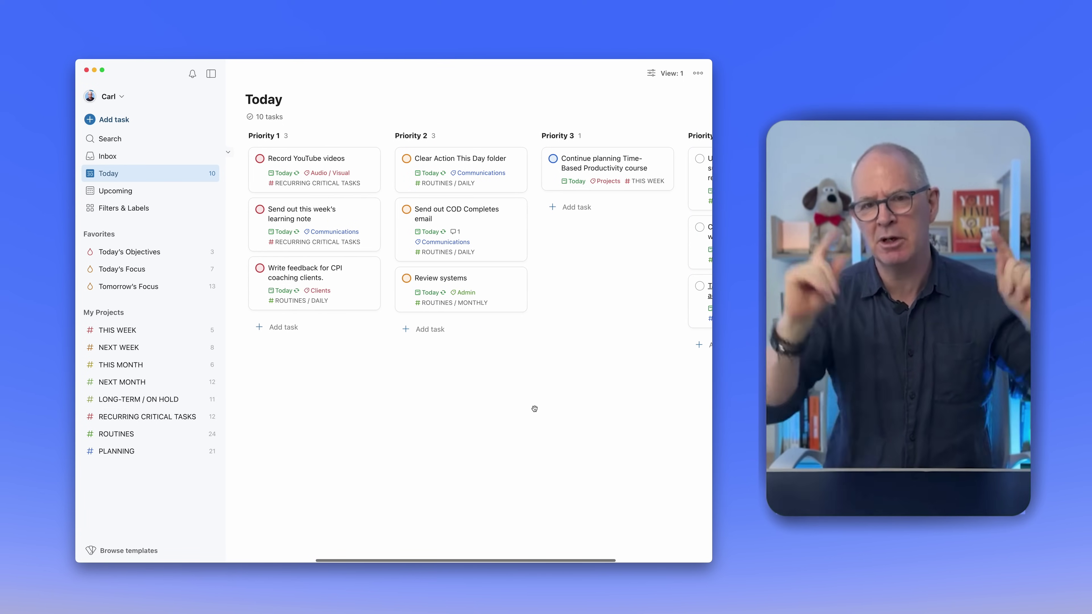
{"action": "scroll", "coordinate": [534, 409], "scroll_direction": "right", "scroll_amount": 4}
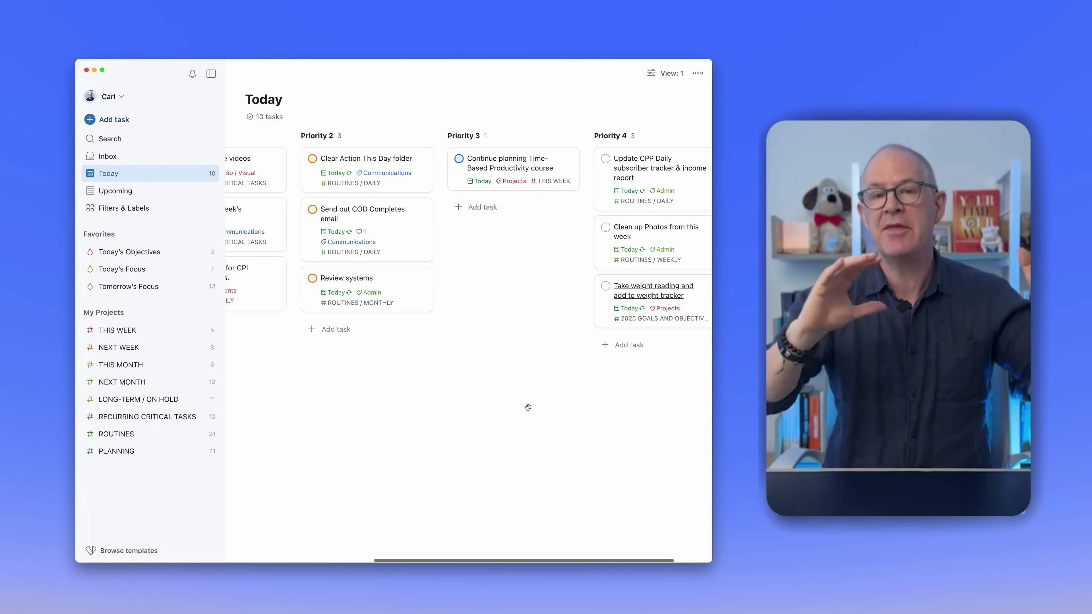
{"action": "scroll", "coordinate": [528, 407], "scroll_direction": "left", "scroll_amount": 3}
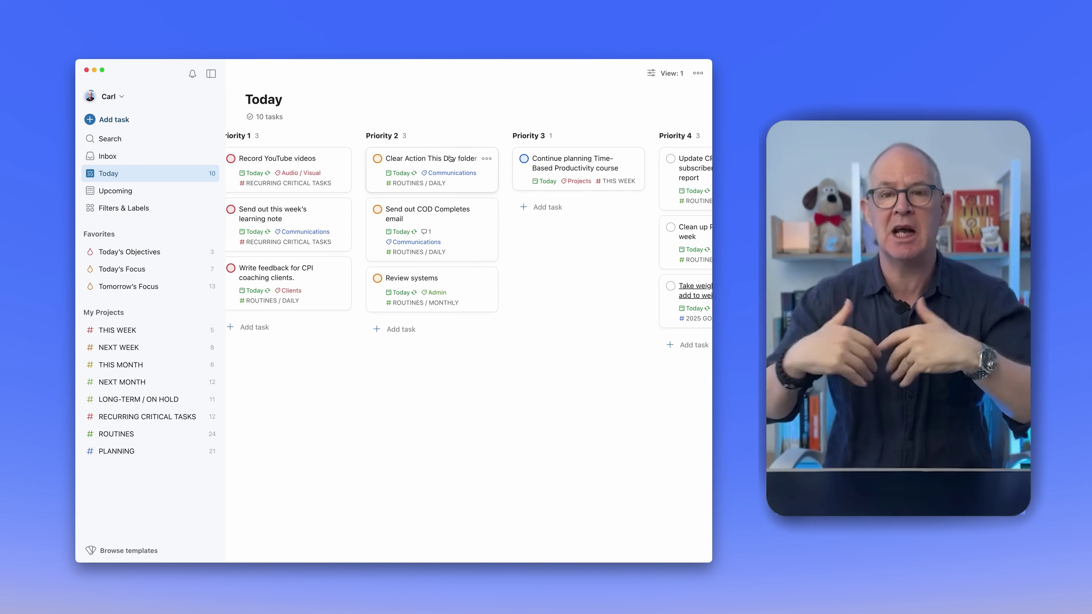
{"action": "left_click", "coordinate": [486, 158]}
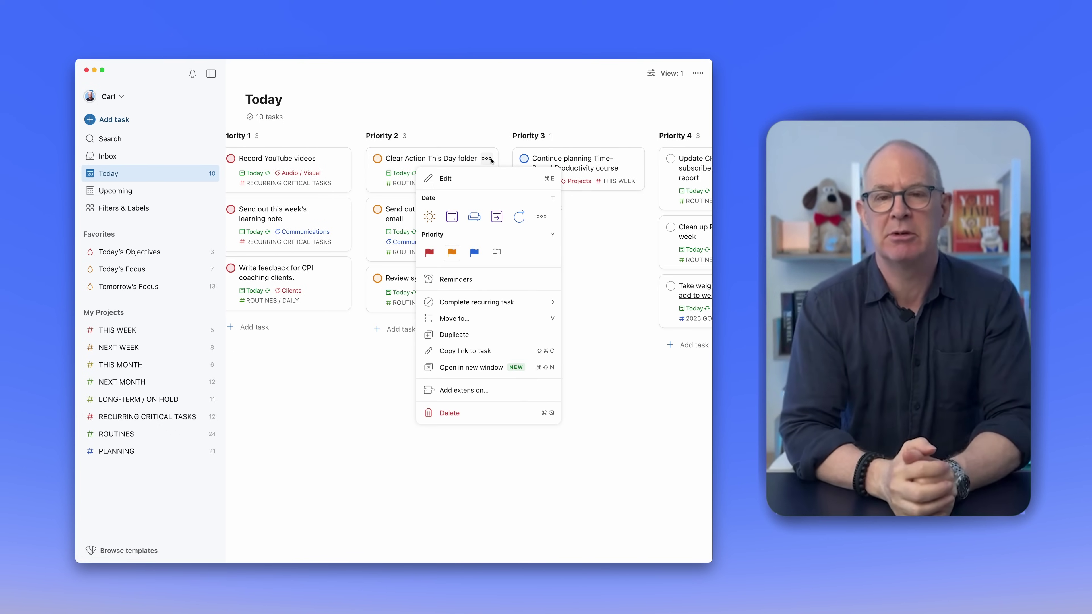
{"action": "left_click", "coordinate": [474, 252]}
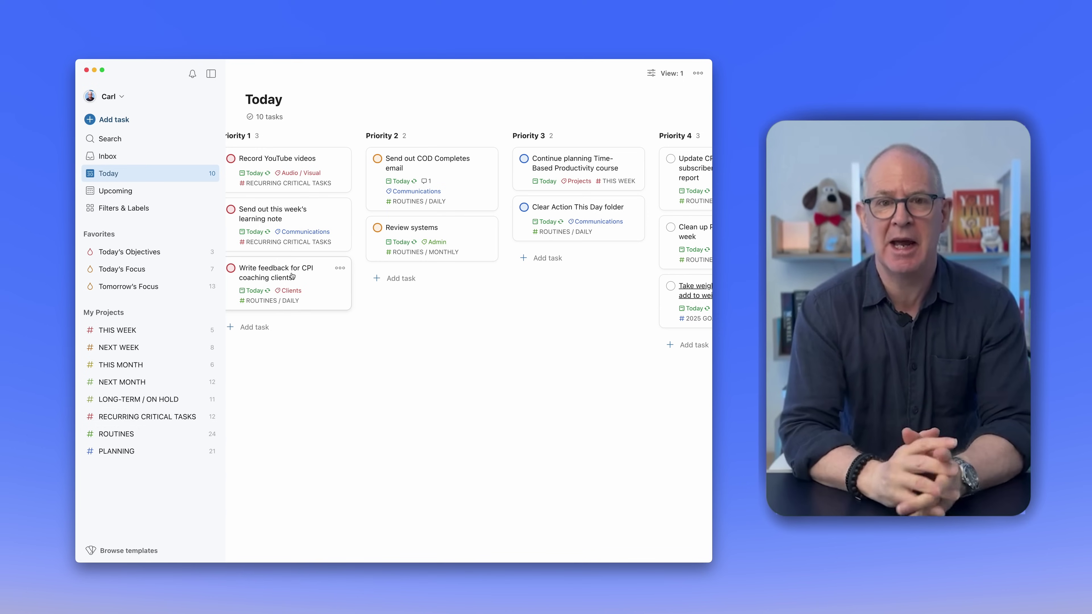
{"action": "left_click", "coordinate": [340, 268]}
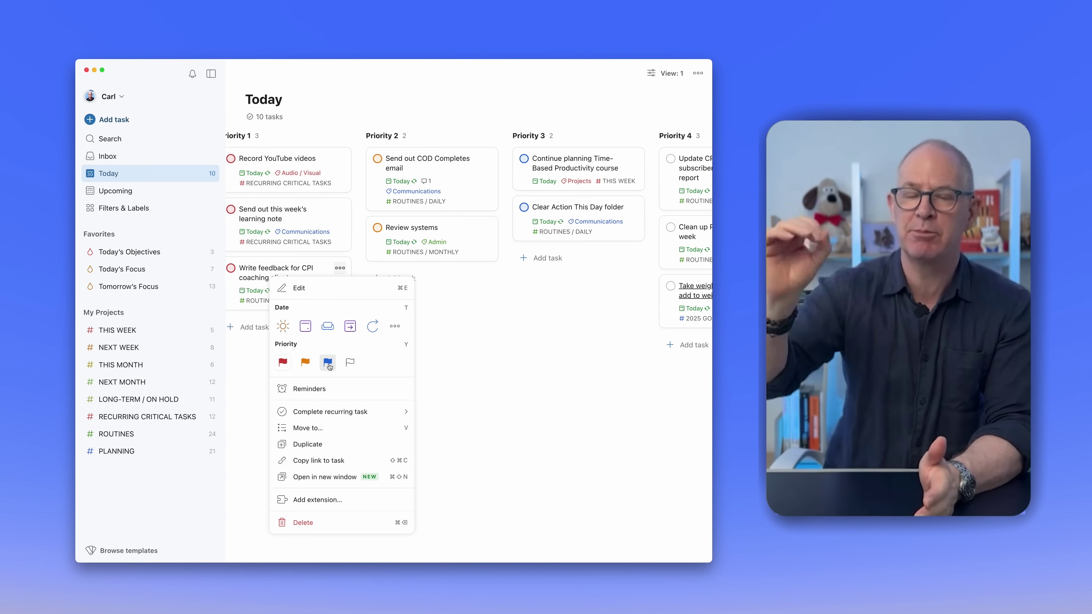
{"action": "left_click", "coordinate": [305, 362]}
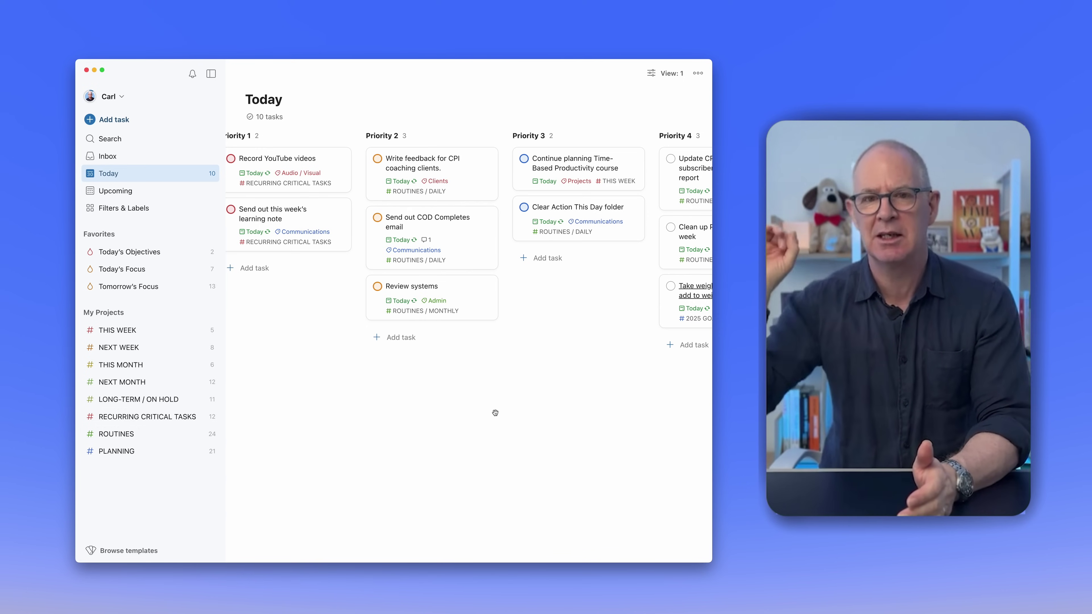
{"action": "scroll", "coordinate": [495, 413], "scroll_direction": "right", "scroll_amount": 5}
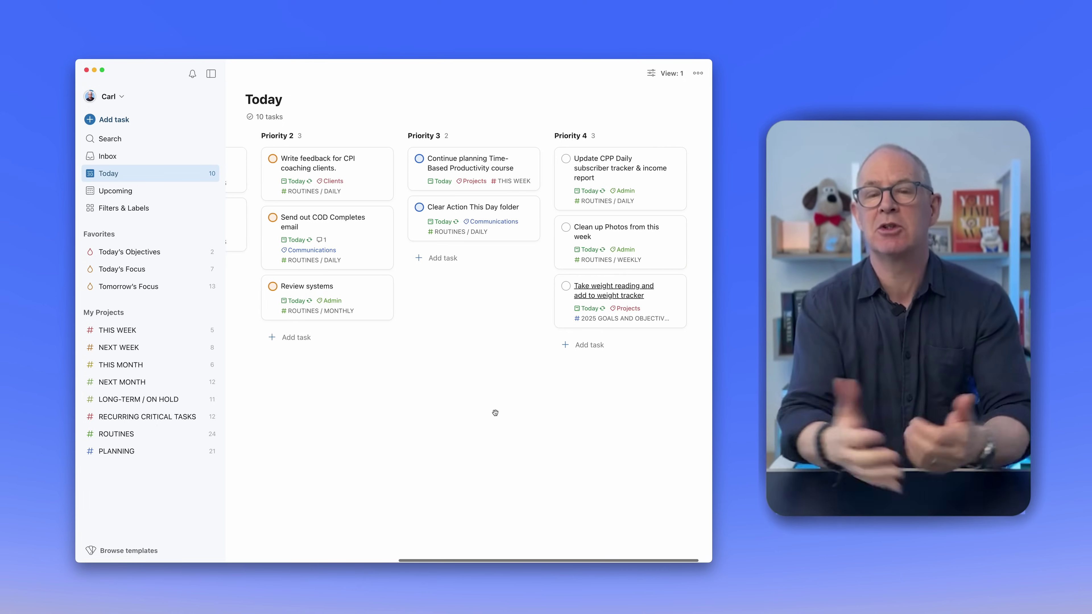
{"action": "scroll", "coordinate": [496, 412], "scroll_direction": "left", "scroll_amount": 7}
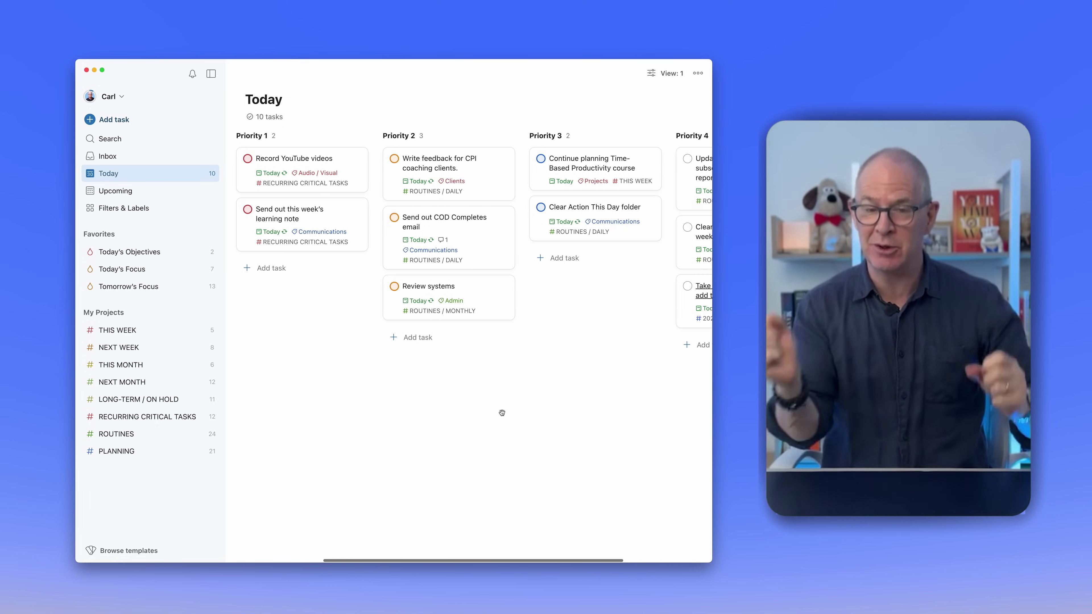
Open the Tomorrow's Focus label board, hiding the sidebar briefly to see its label columns
{"action": "left_click", "coordinate": [151, 287]}
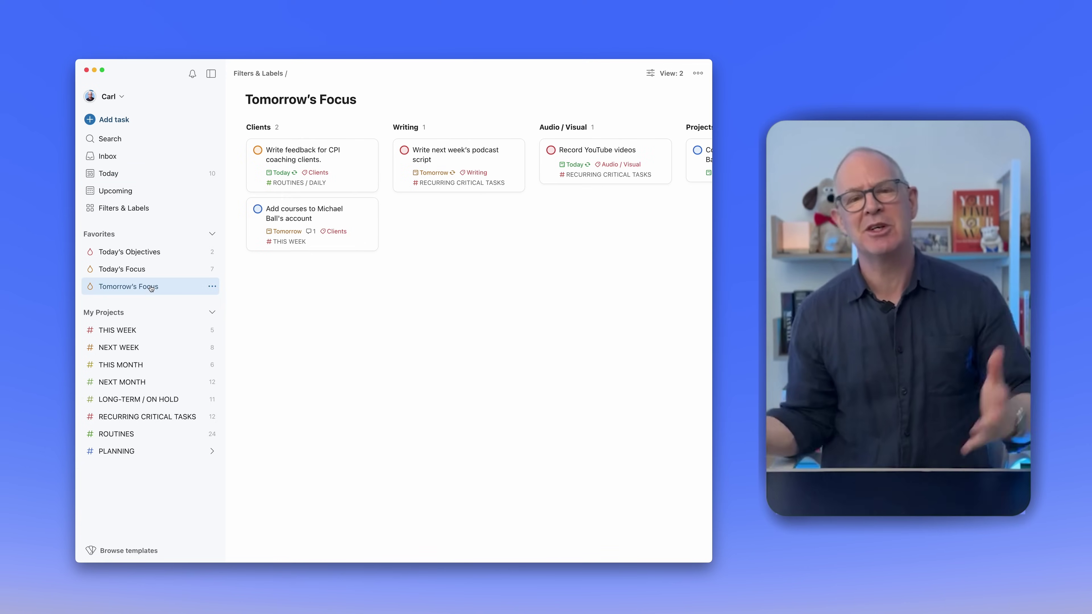
{"action": "left_click", "coordinate": [656, 74]}
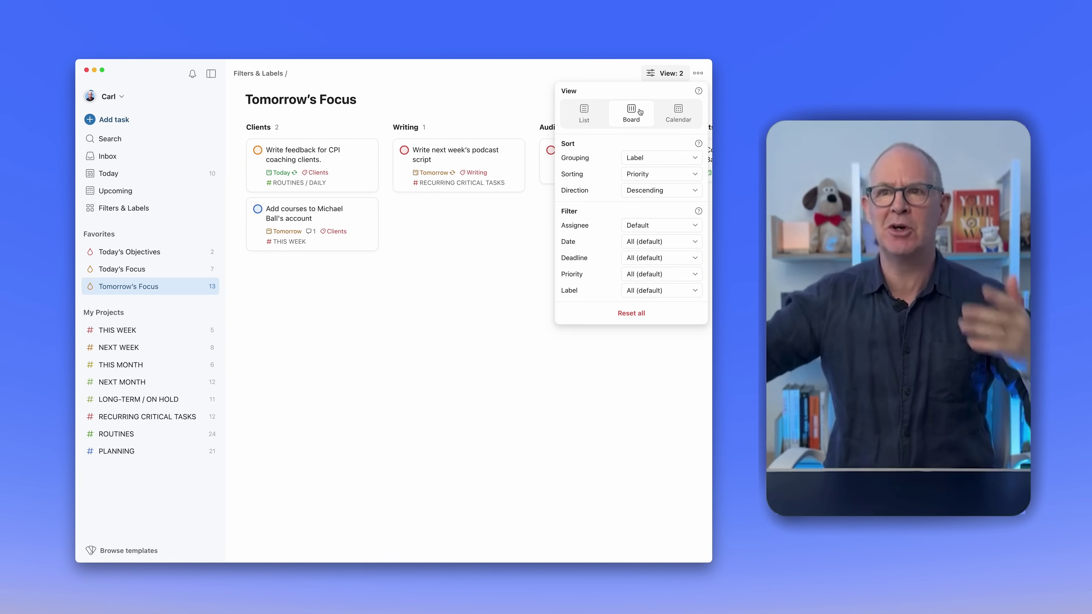
{"action": "left_click", "coordinate": [495, 303]}
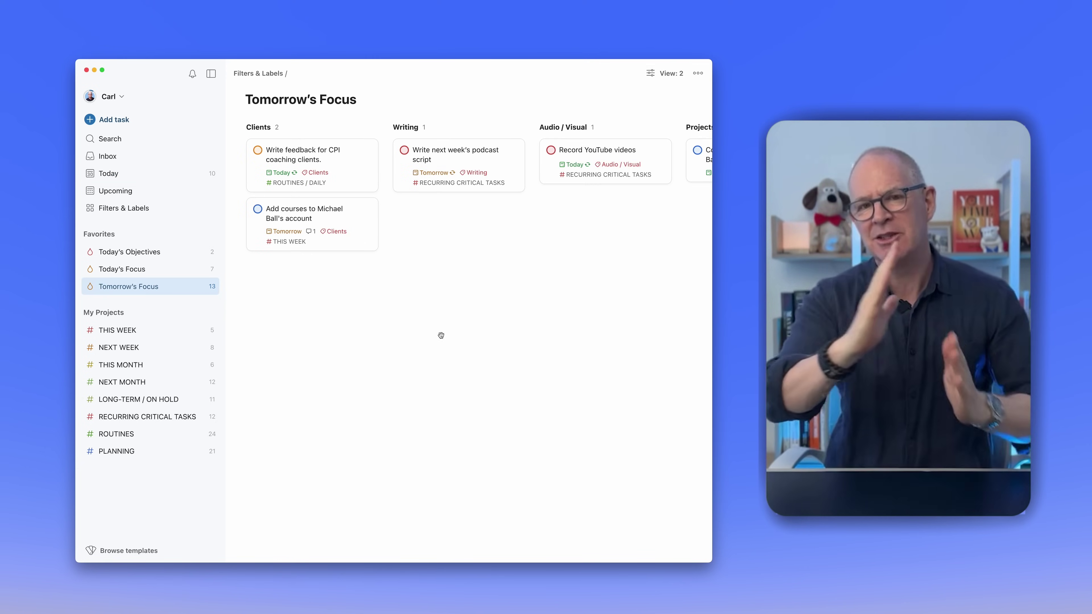
{"action": "key", "text": "m"}
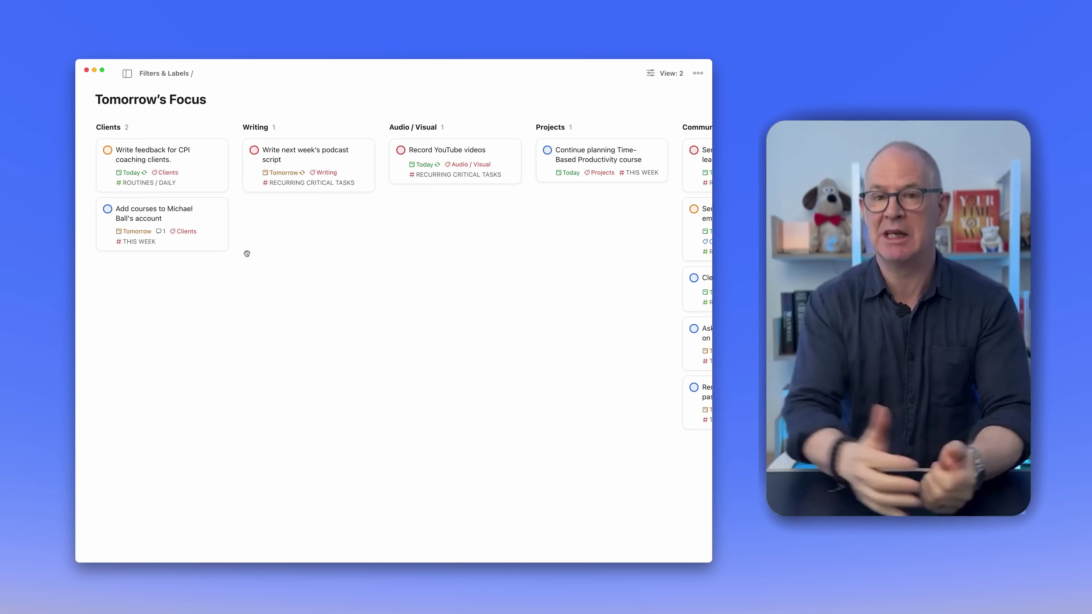
{"action": "left_click", "coordinate": [652, 79]}
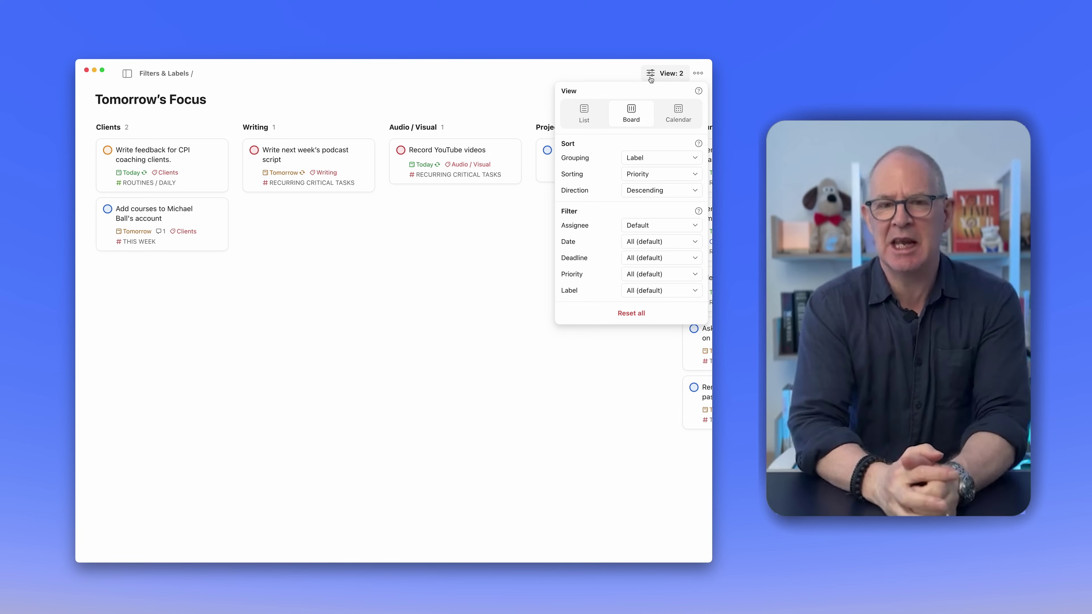
{"action": "left_click", "coordinate": [651, 80]}
{"action": "key", "text": "m"}
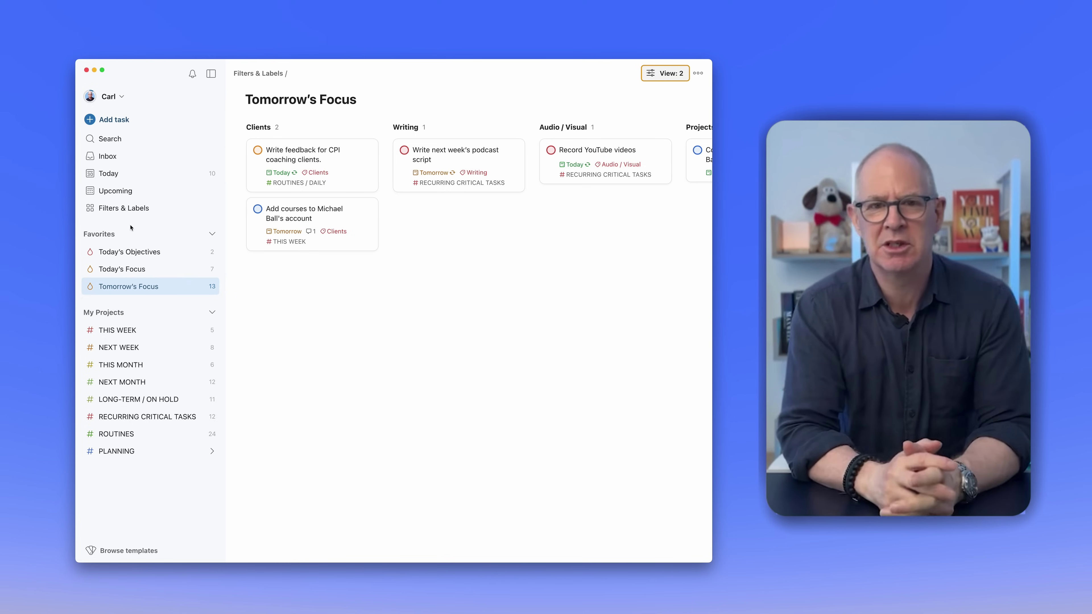
Open the THIS WEEK project and display it as a board of date columns
{"action": "left_click", "coordinate": [133, 347]}
{"action": "left_click", "coordinate": [131, 364]}
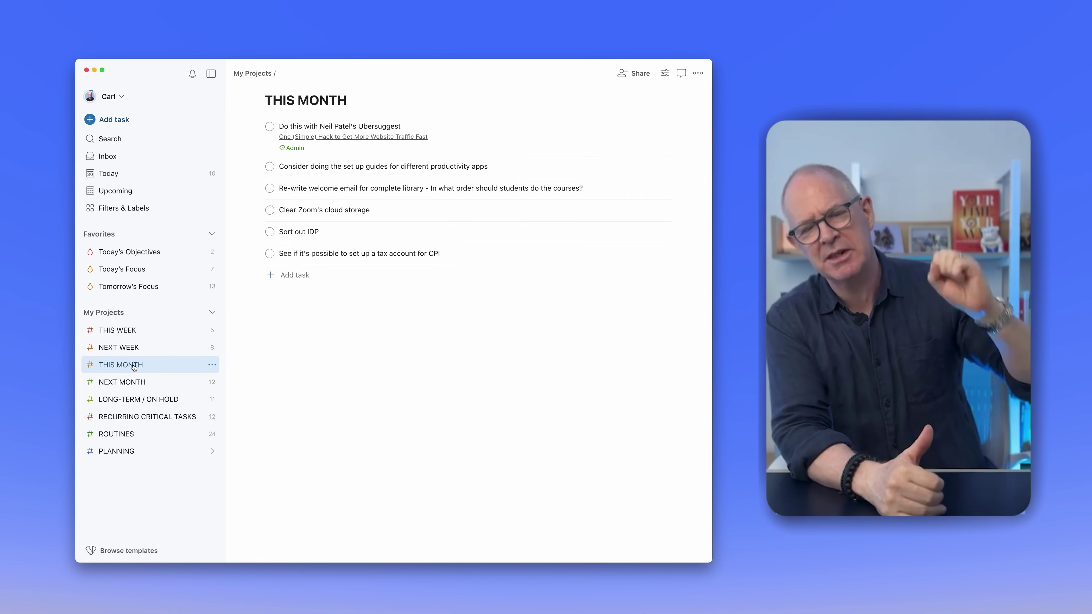
{"action": "left_click", "coordinate": [134, 382]}
{"action": "left_click", "coordinate": [122, 332]}
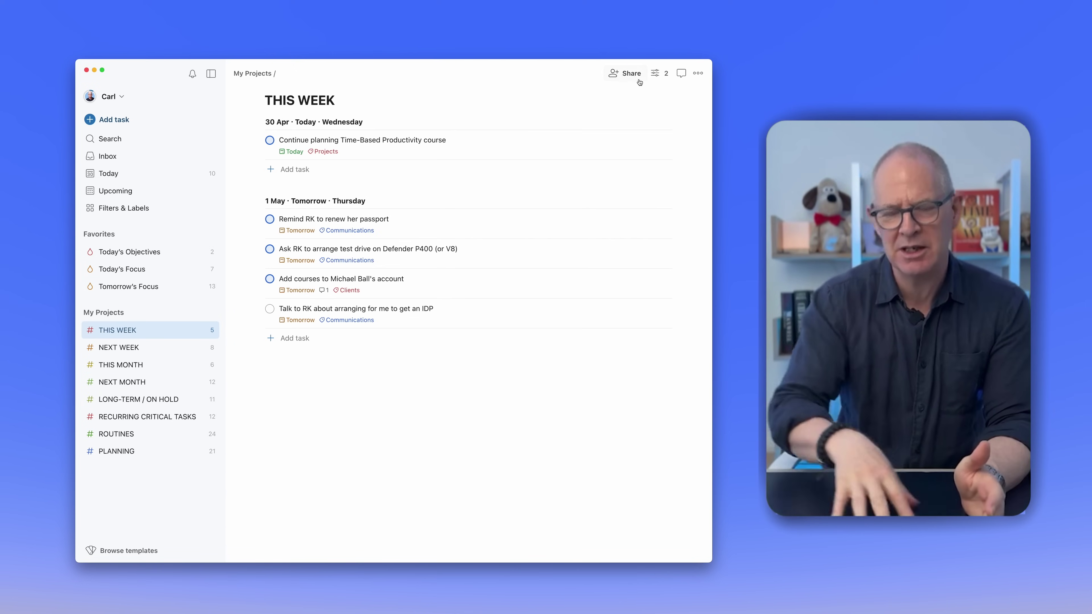
{"action": "left_click", "coordinate": [657, 74]}
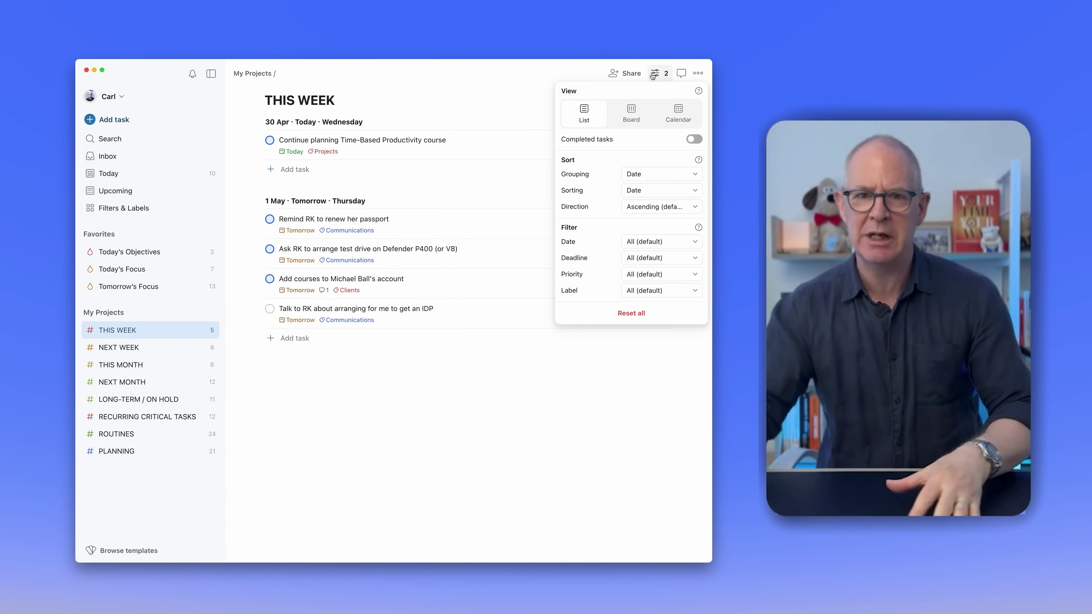
{"action": "left_click", "coordinate": [636, 117]}
{"action": "left_click", "coordinate": [475, 420]}
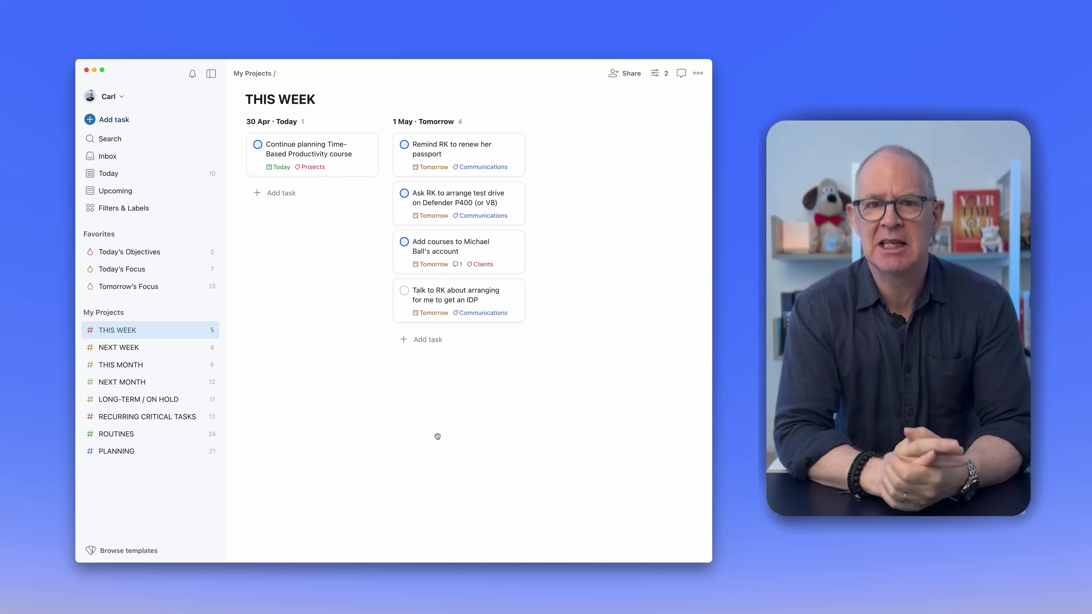
Sort THIS WEEK's tasks by priority within each date, then switch back to list view
{"action": "left_click", "coordinate": [658, 76]}
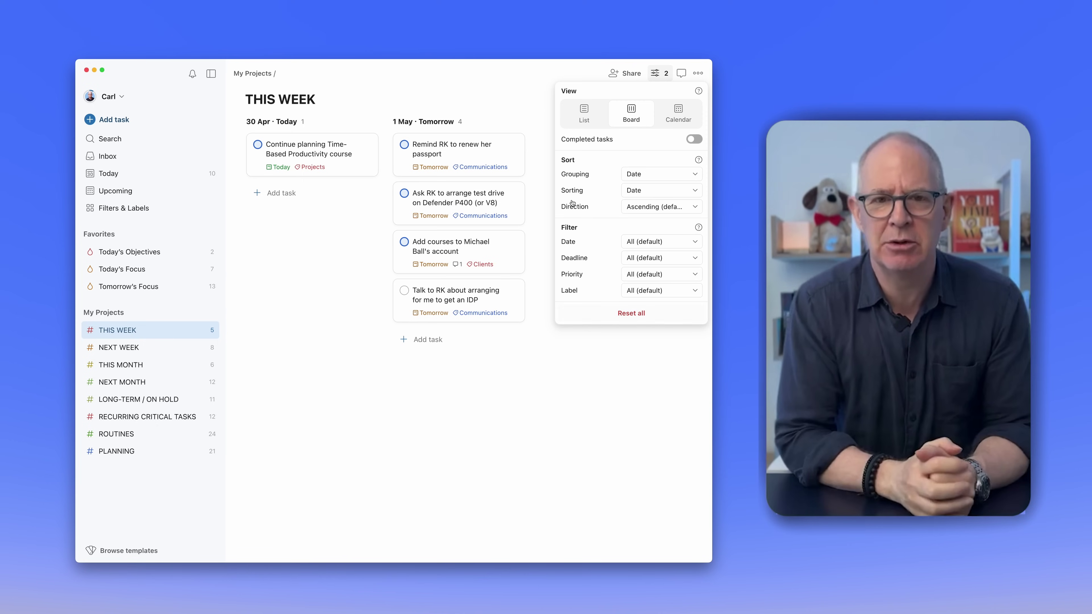
{"action": "left_click", "coordinate": [696, 192]}
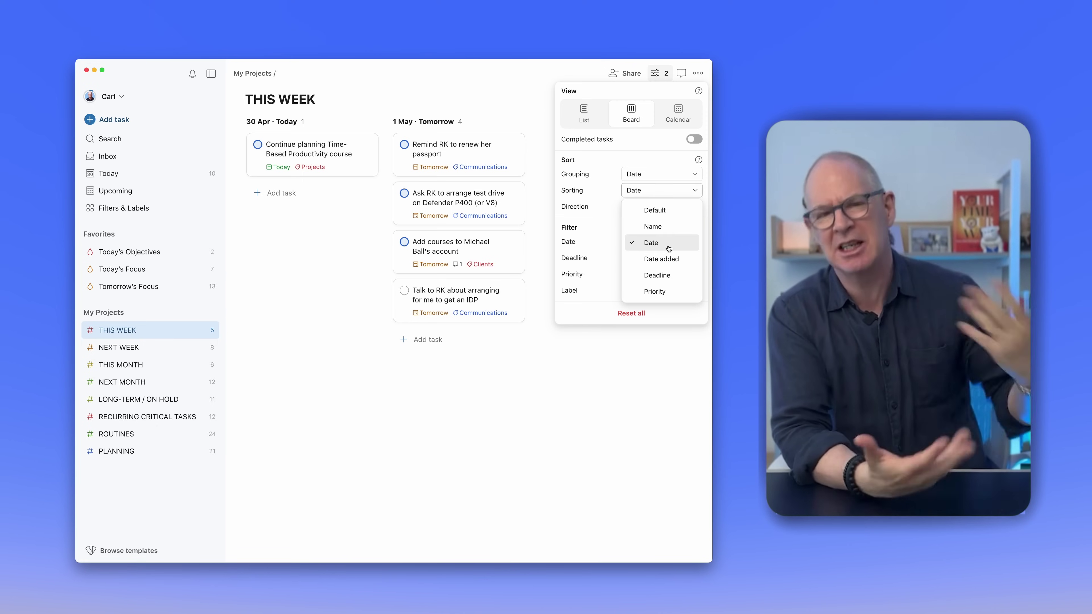
{"action": "left_click", "coordinate": [667, 291]}
{"action": "left_click", "coordinate": [589, 433]}
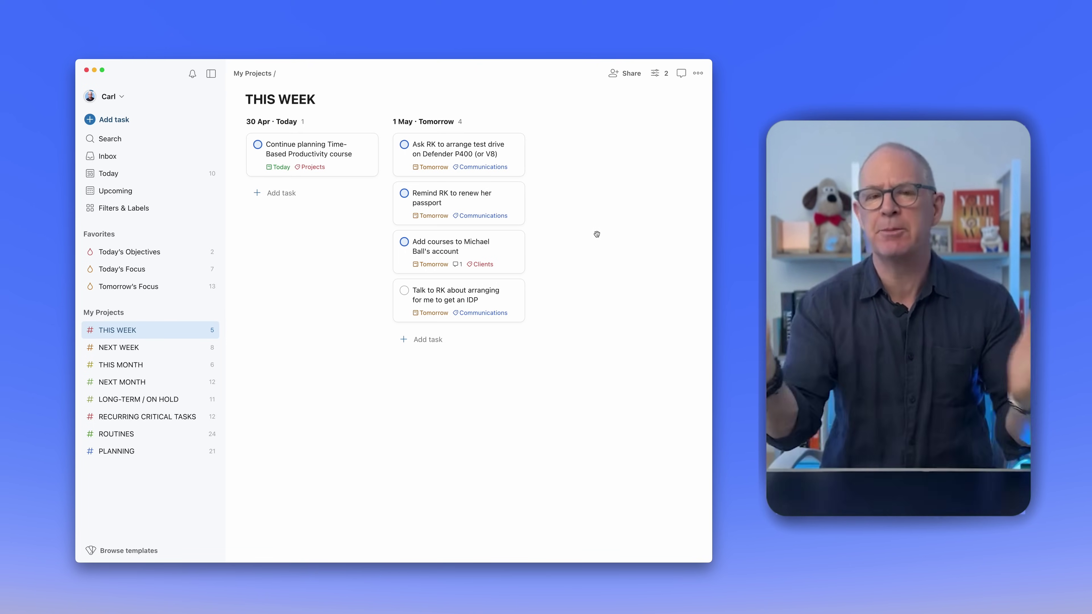
{"action": "left_click", "coordinate": [658, 73]}
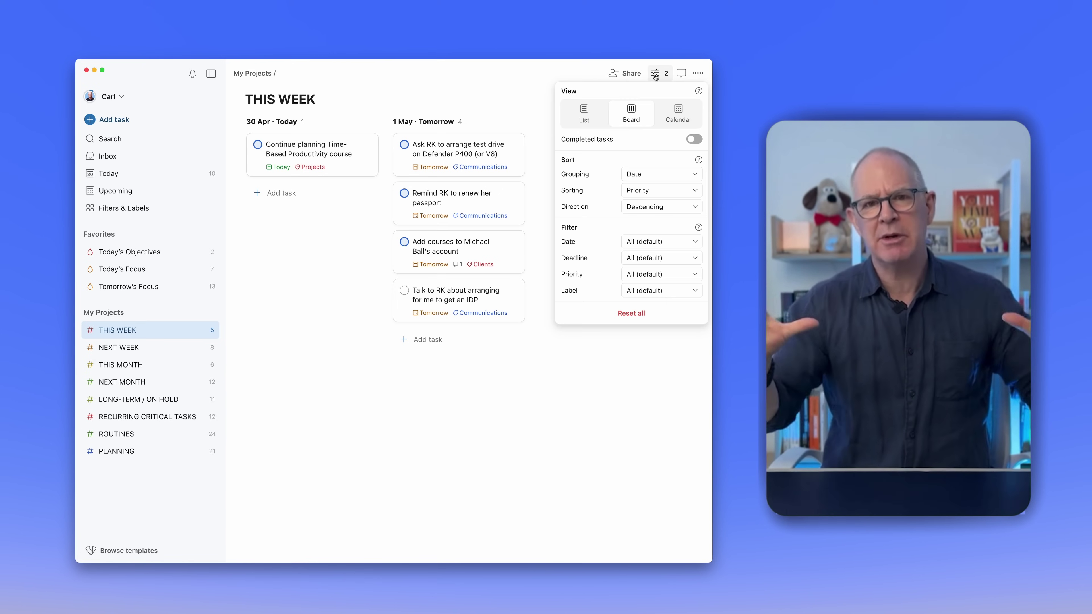
{"action": "left_click", "coordinate": [585, 111]}
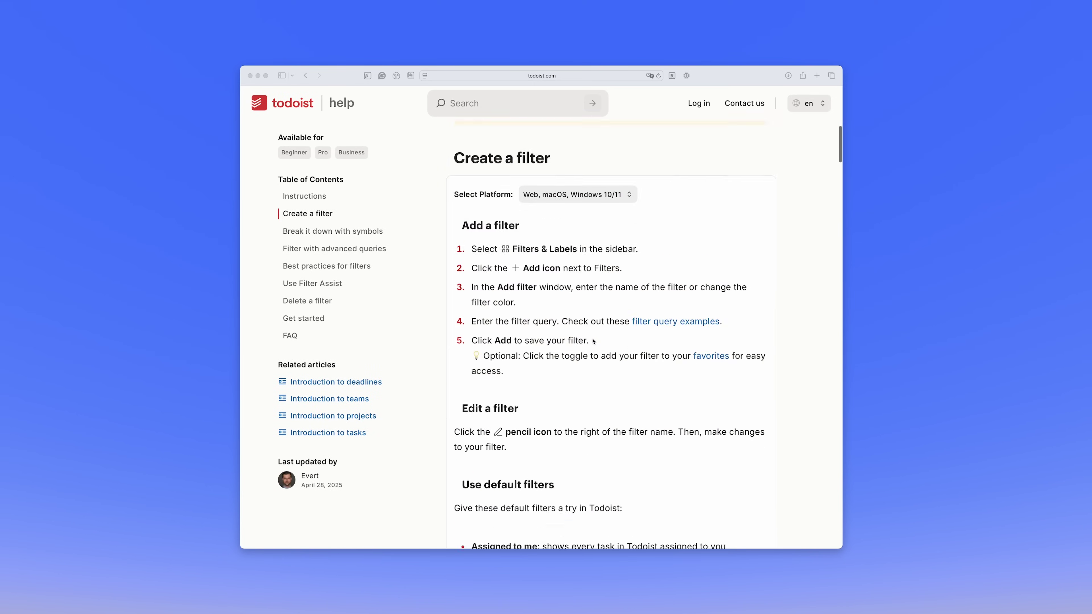
Scroll the filters help article past the filter symbols down to the handy filter queries table
{"action": "scroll", "coordinate": [592, 341], "scroll_direction": "down", "scroll_amount": 15}
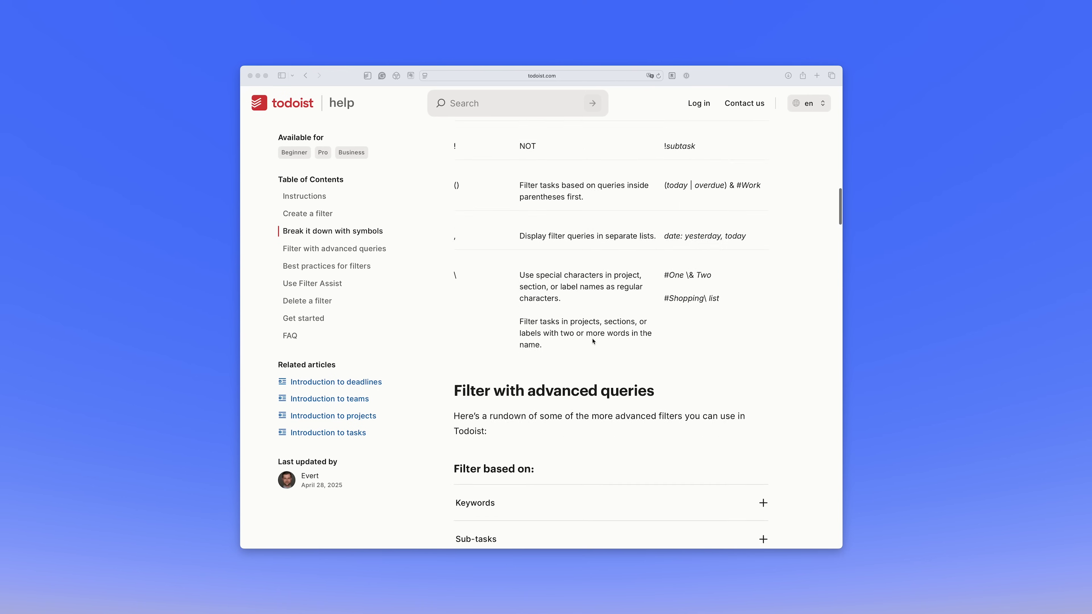
{"action": "scroll", "coordinate": [592, 341], "scroll_direction": "down", "scroll_amount": 15}
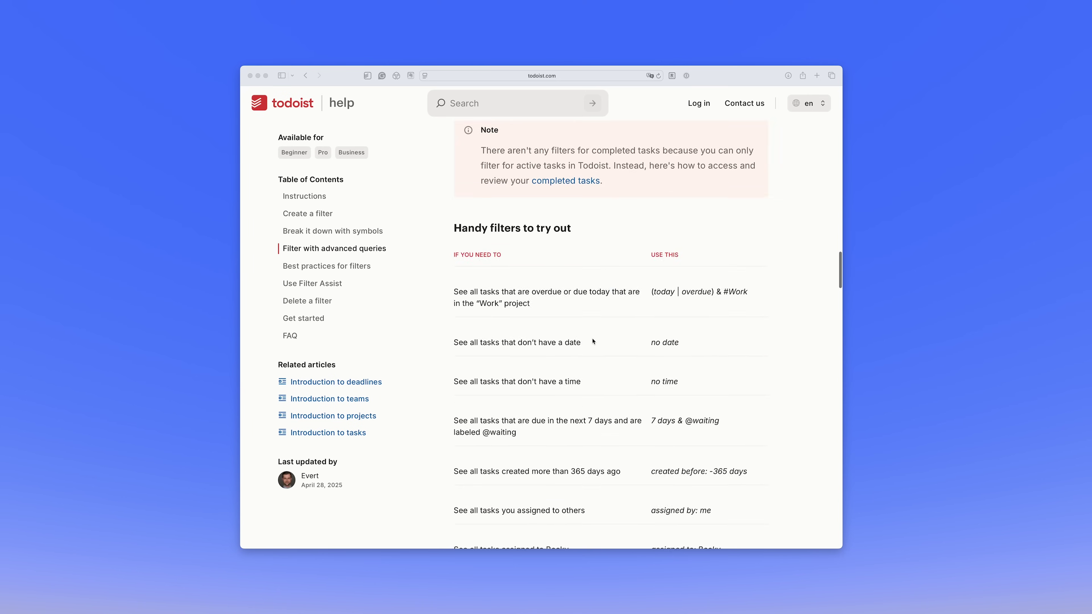
{"action": "scroll", "coordinate": [592, 341], "scroll_direction": "down", "scroll_amount": 15}
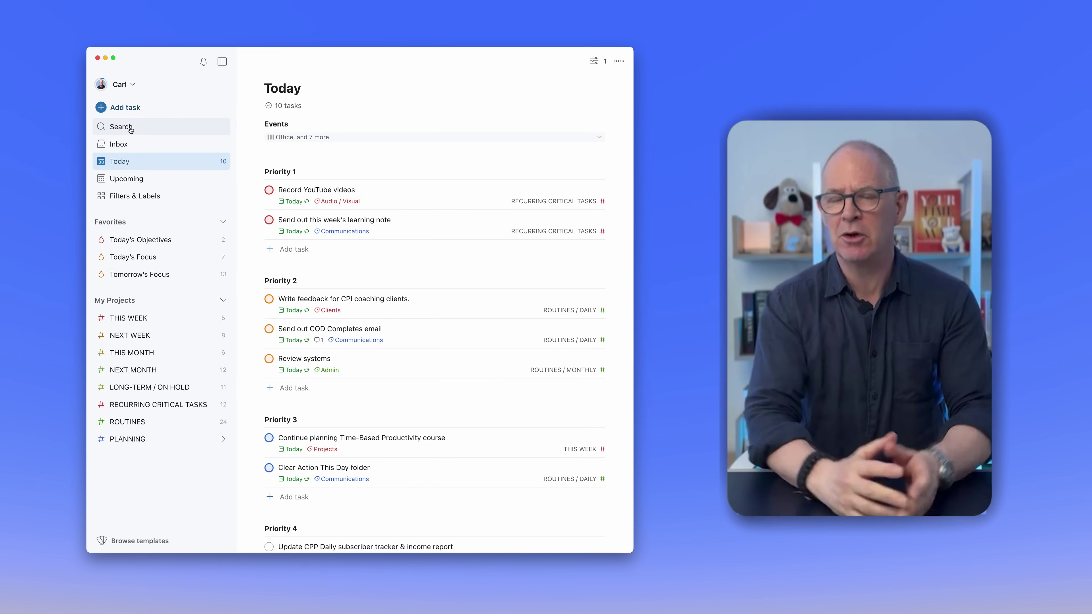
{"action": "key", "text": "super+k"}
{"action": "type", "text": "today"}
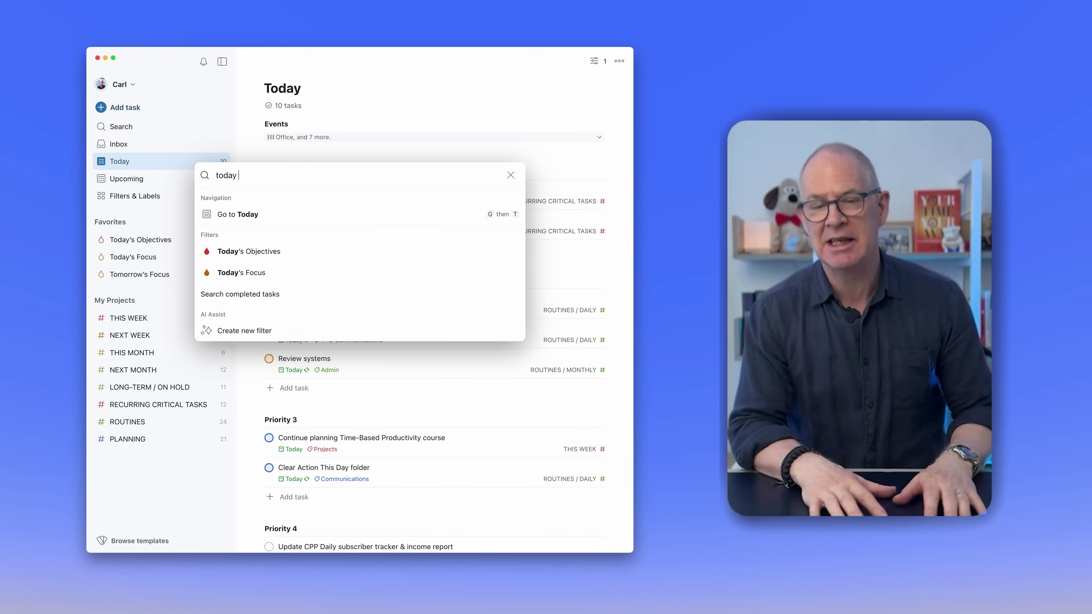
{"action": "type", "text": " & P1"}
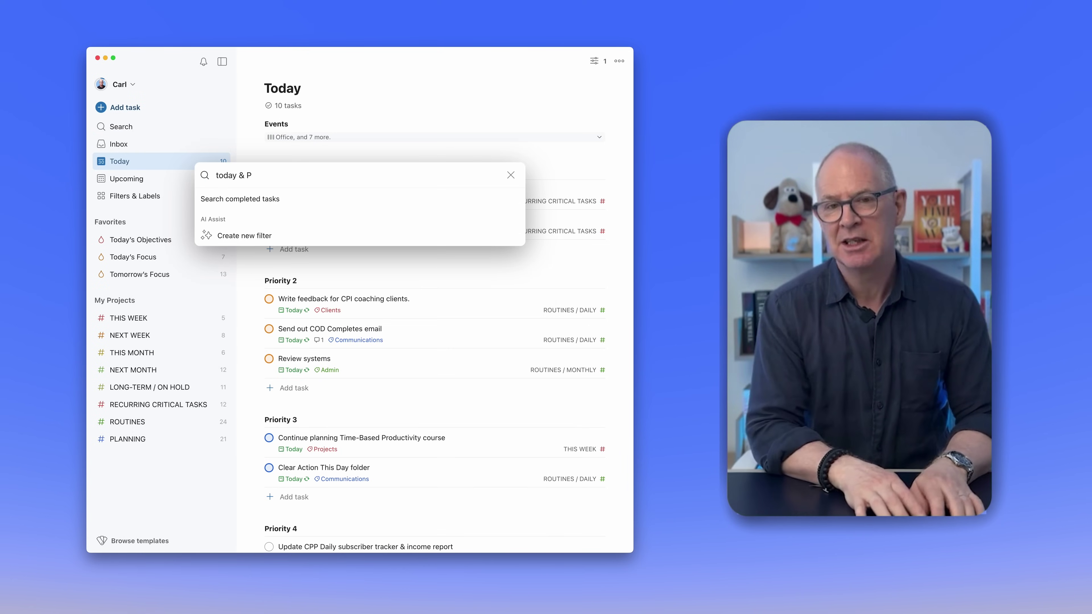
{"action": "key", "text": "Return"}
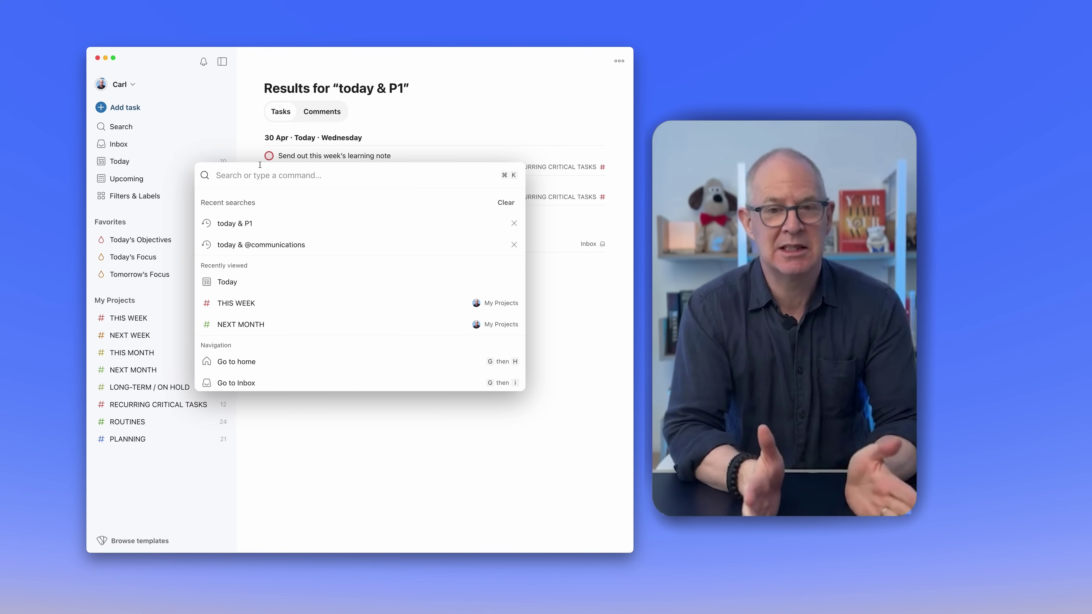
{"action": "type", "text": "Today"}
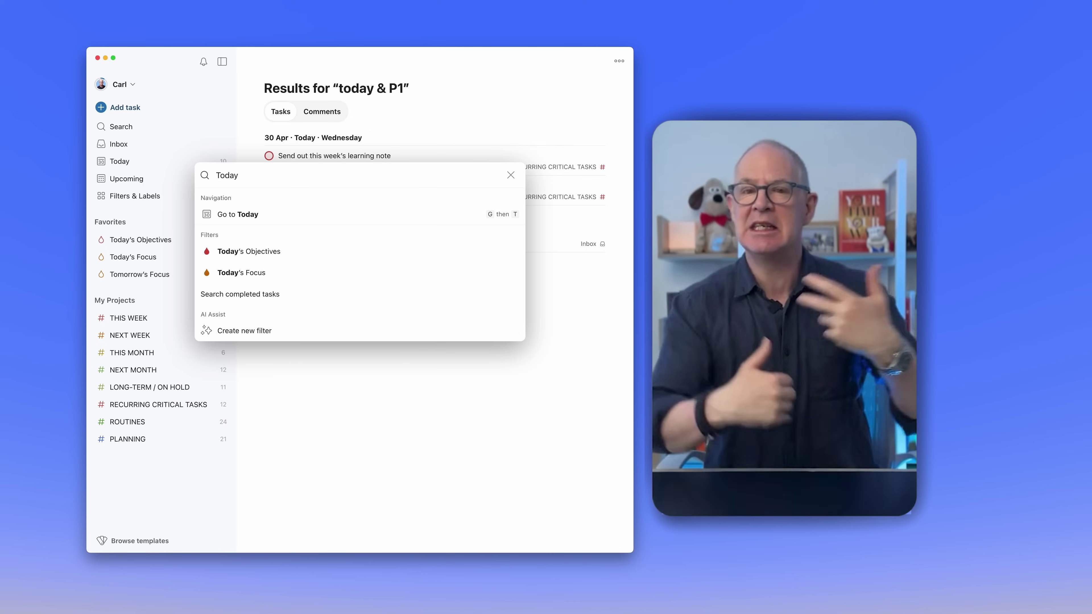
{"action": "type", "text": " & @communications"}
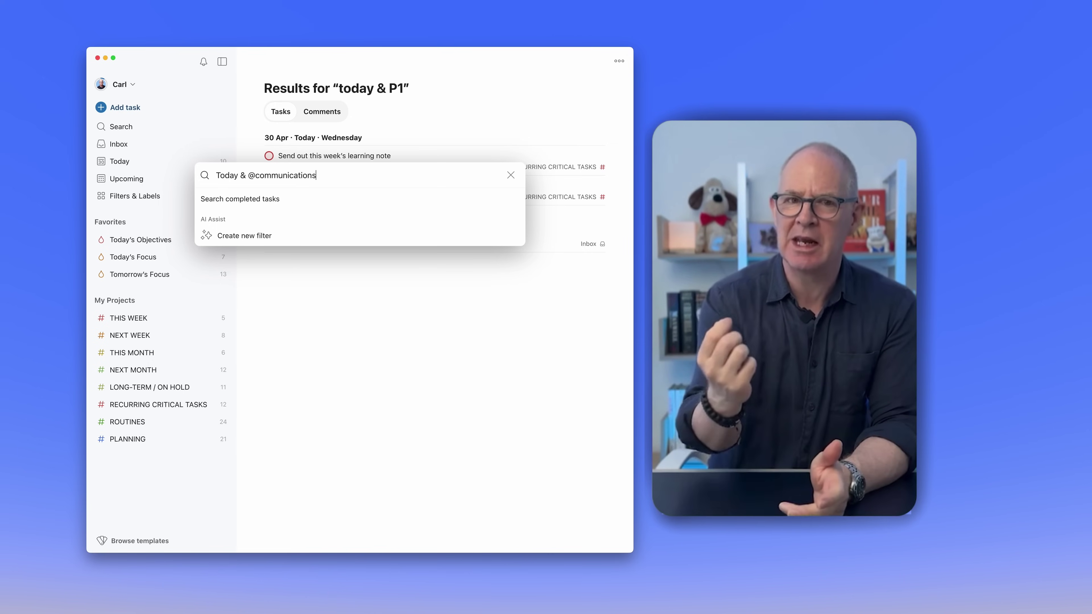
{"action": "key", "text": "Return"}
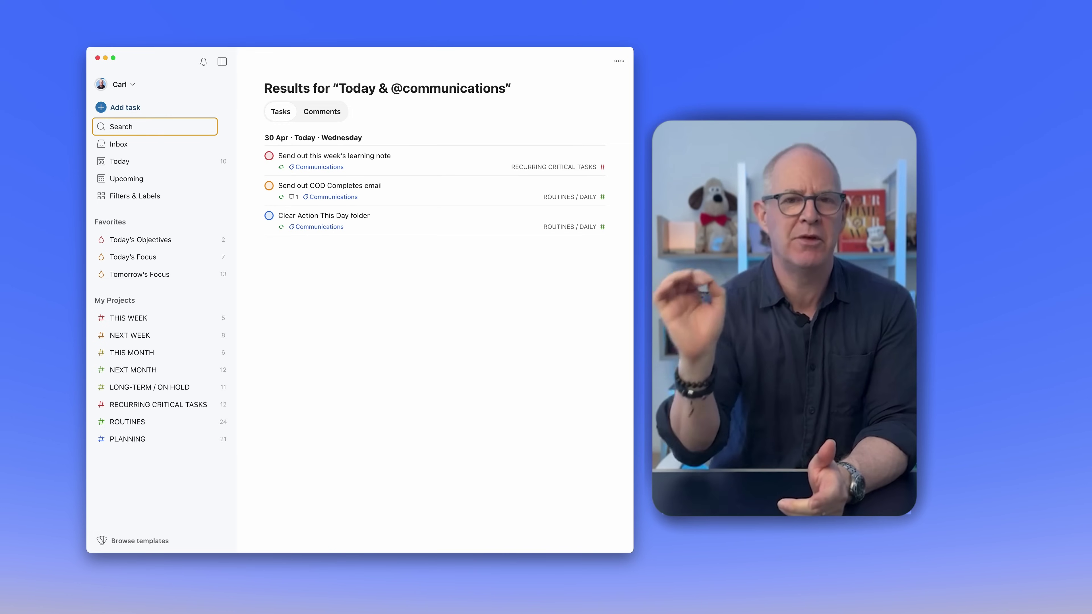